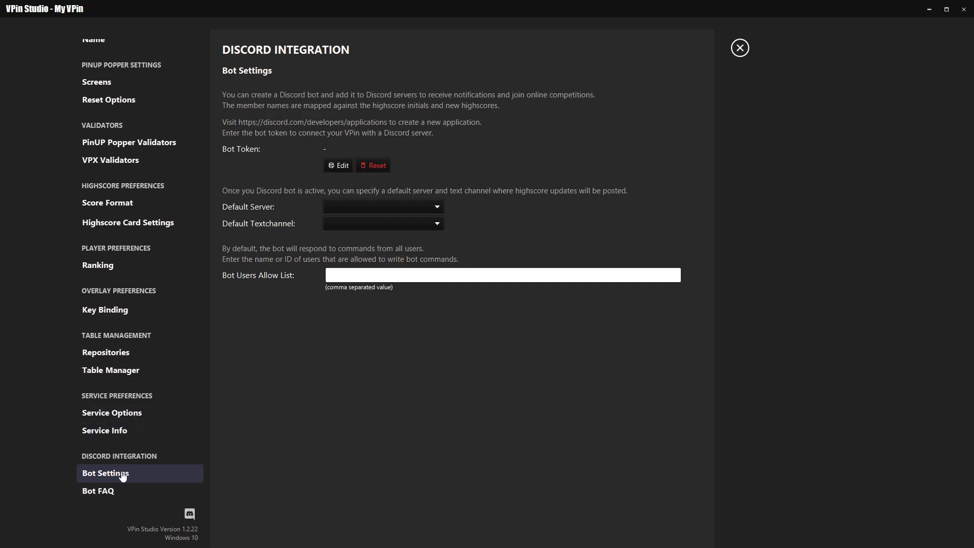
Open the Bot FAQ and view the instructions on creating a Discord bot.
{"action": "left_click", "coordinate": [100, 492]}
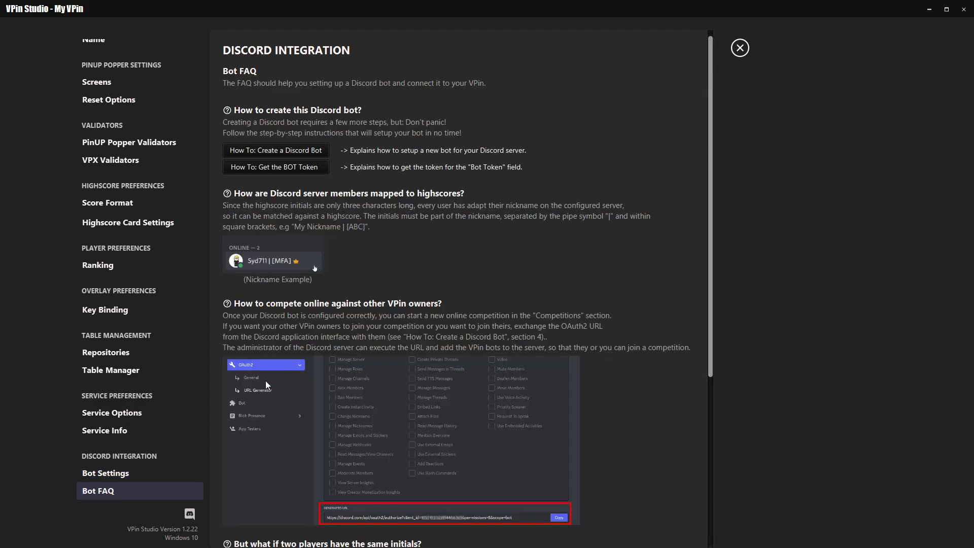
{"action": "left_click", "coordinate": [278, 151]}
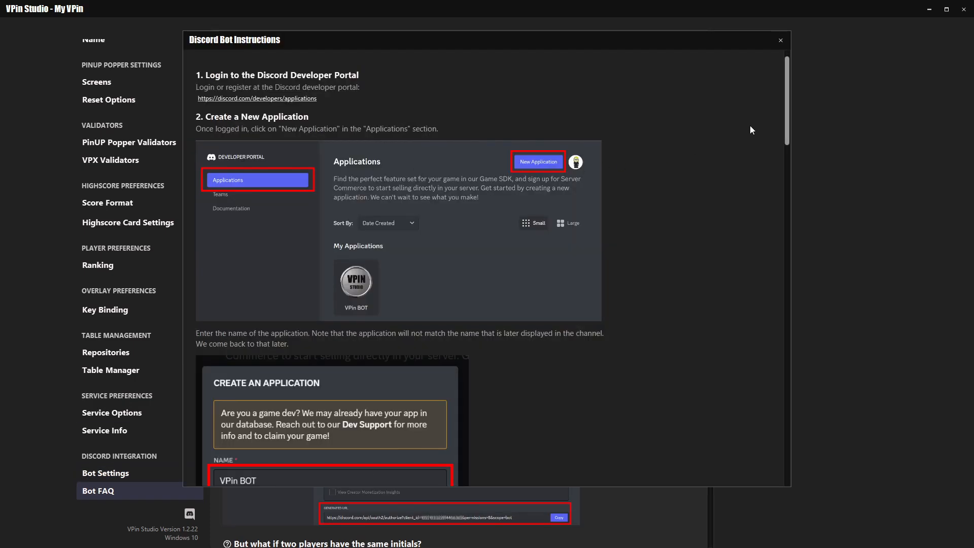
{"action": "mouse_move", "coordinate": [787, 80]}
{"action": "left_mouse_down"}
{"action": "mouse_move", "coordinate": [808, 240]}
{"action": "mouse_move", "coordinate": [806, 379]}
{"action": "mouse_move", "coordinate": [812, 279]}
{"action": "mouse_move", "coordinate": [788, 77]}
{"action": "left_mouse_up"}
{"action": "left_click", "coordinate": [781, 40]}
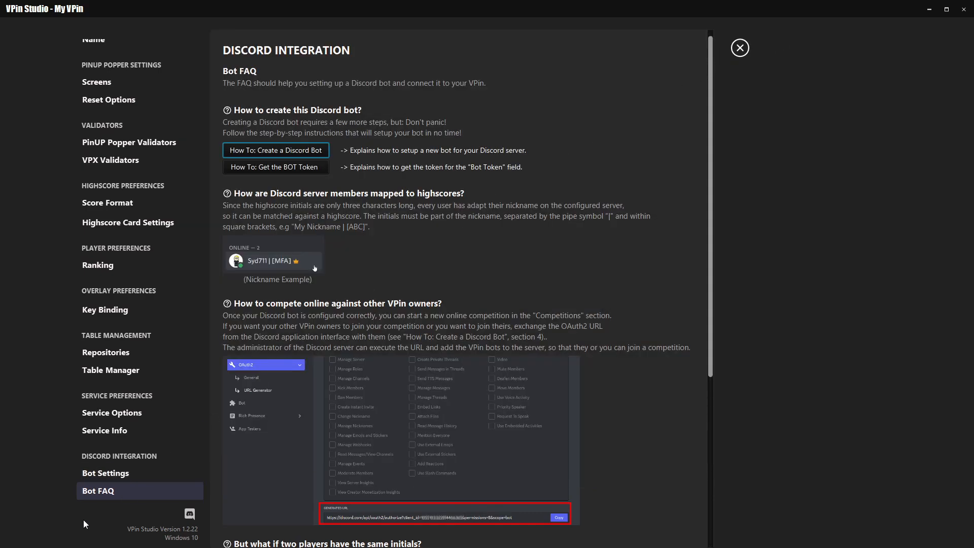
Paste the Discord bot token into the token field of the bot settings.
{"action": "left_click", "coordinate": [105, 472]}
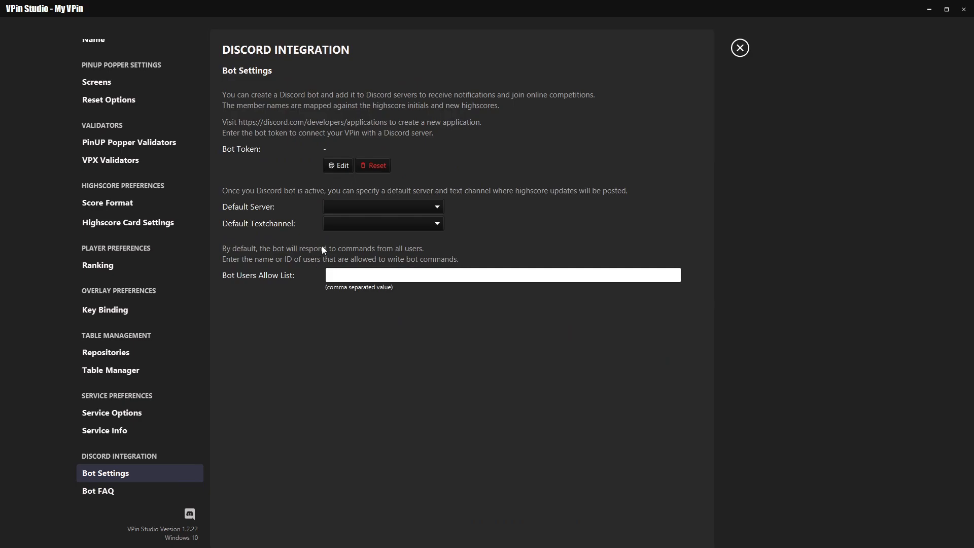
{"action": "left_click", "coordinate": [339, 166]}
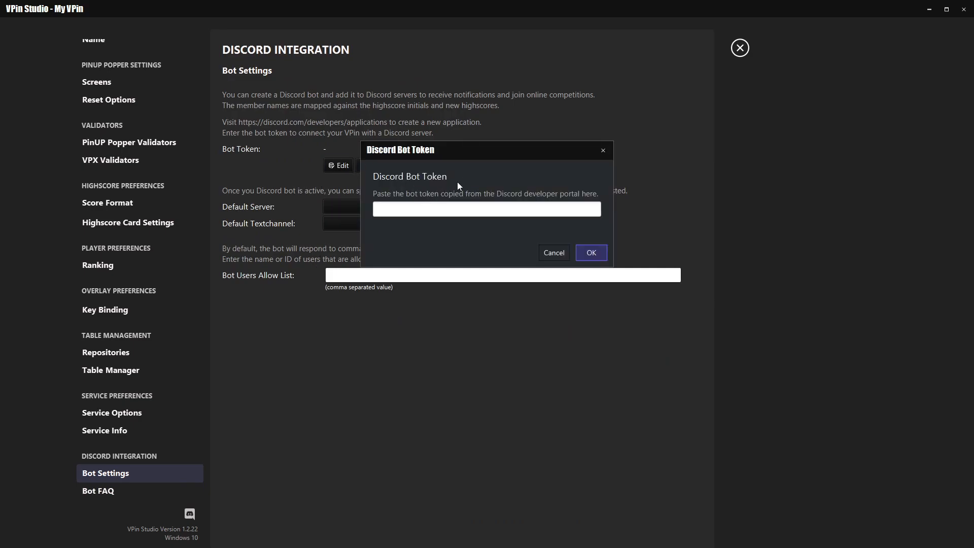
{"action": "key", "text": "ctrl+v"}
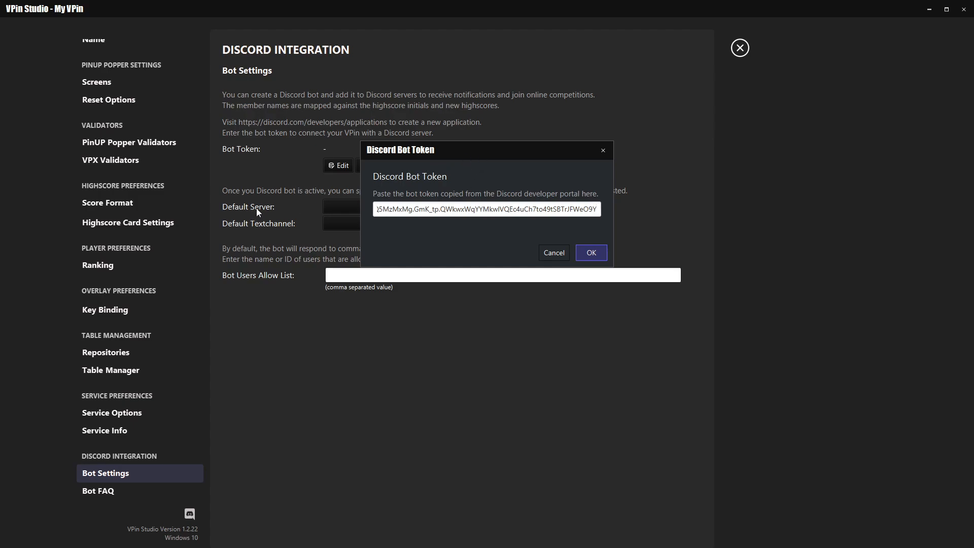
Switch to Discord and check the bots' status in the VPin Studio server's member list.
{"action": "key", "text": "alt+Tab"}
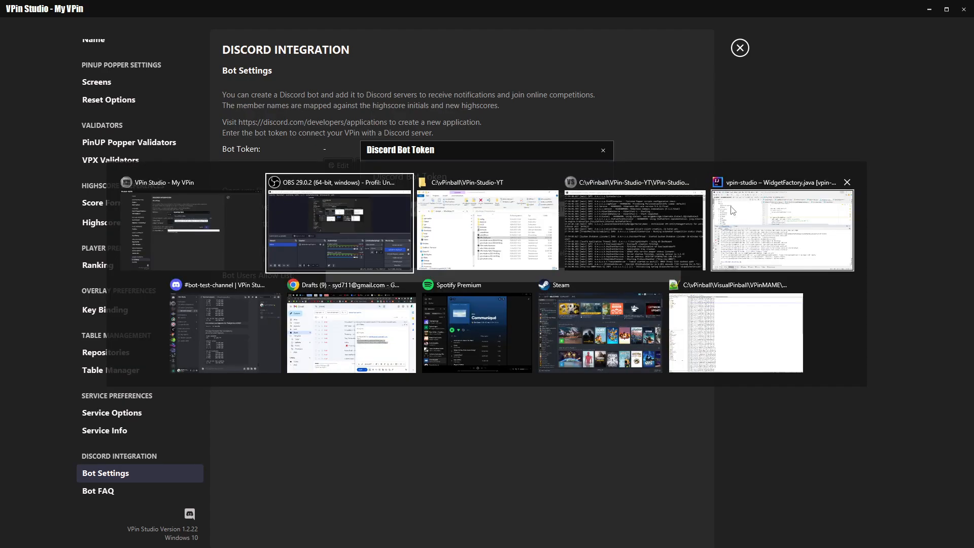
{"action": "left_click", "coordinate": [235, 333]}
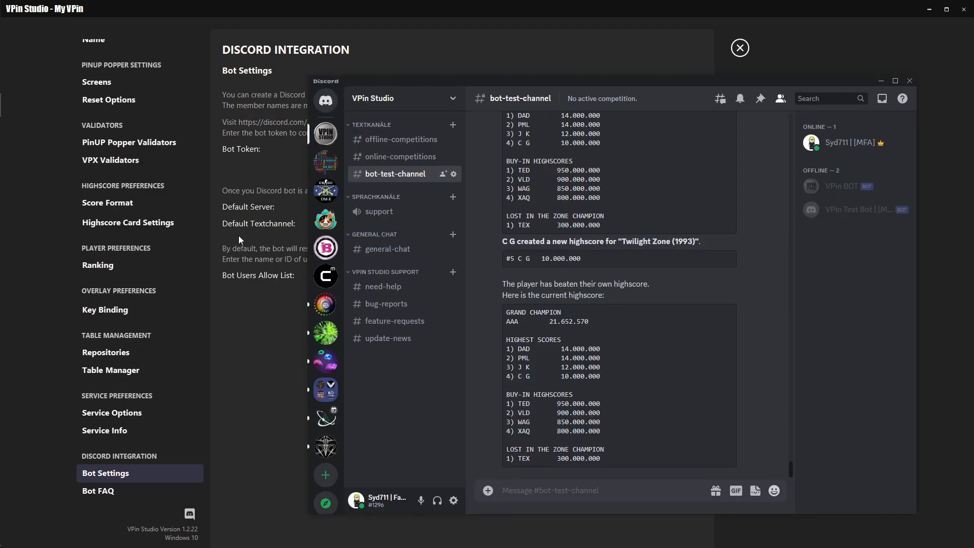
{"action": "mouse_move", "coordinate": [497, 81]}
{"action": "left_mouse_down"}
{"action": "mouse_move", "coordinate": [440, 60]}
{"action": "mouse_move", "coordinate": [499, 66]}
{"action": "left_mouse_up"}
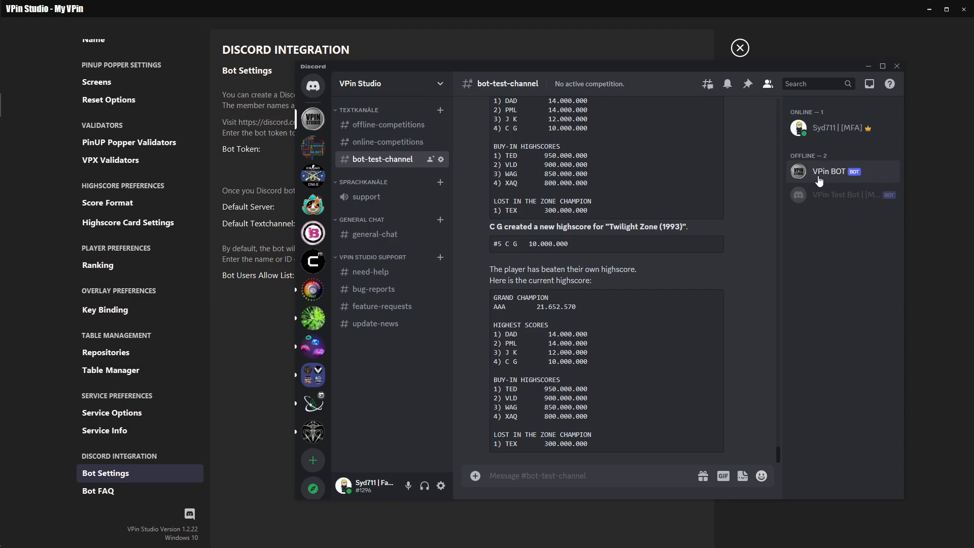
{"action": "left_click_drag", "start_coordinate": [523, 65], "coordinate": [455, 211]}
{"action": "left_click", "coordinate": [503, 153]}
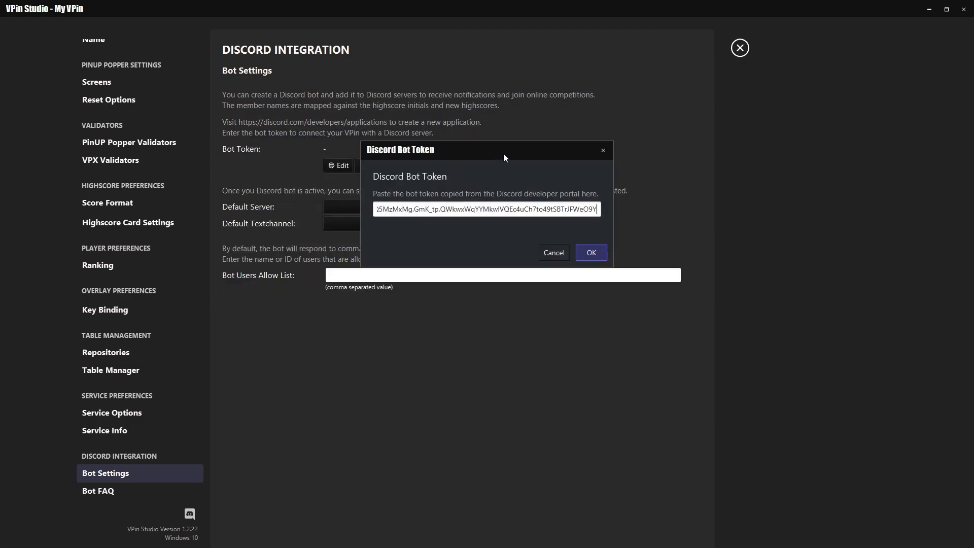
Save the entered bot token and check the test bot's status in Discord's member list.
{"action": "left_click", "coordinate": [592, 253]}
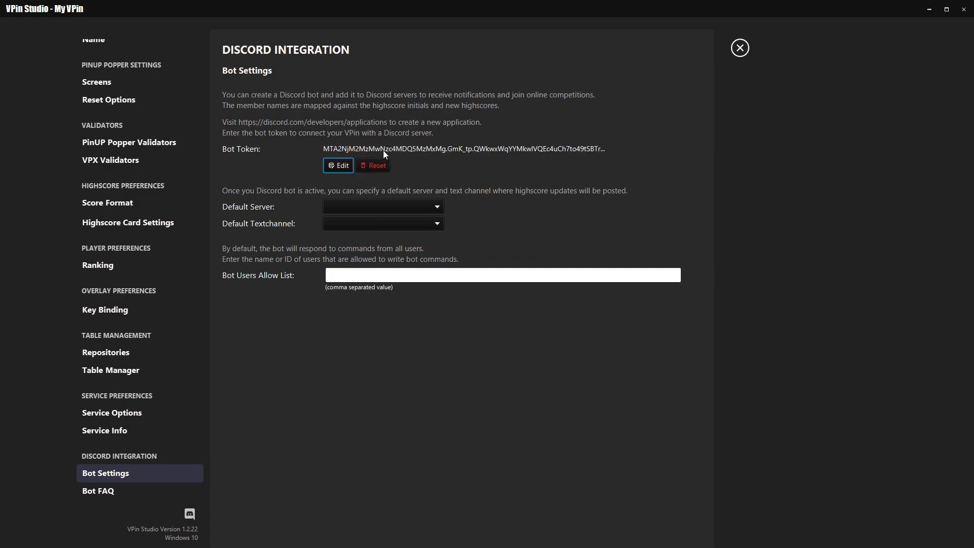
{"action": "key", "text": "alt+Tab"}
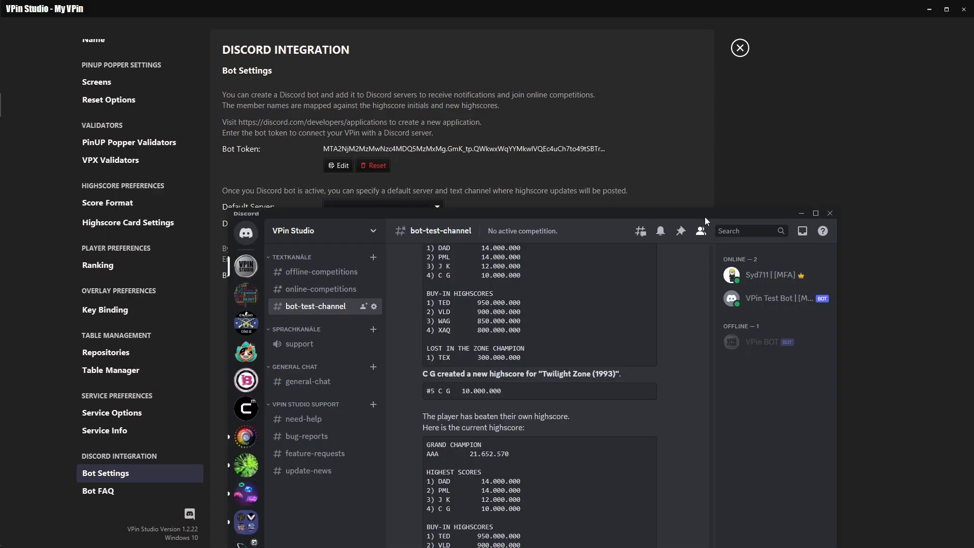
{"action": "left_click_drag", "start_coordinate": [704, 217], "coordinate": [724, 156]}
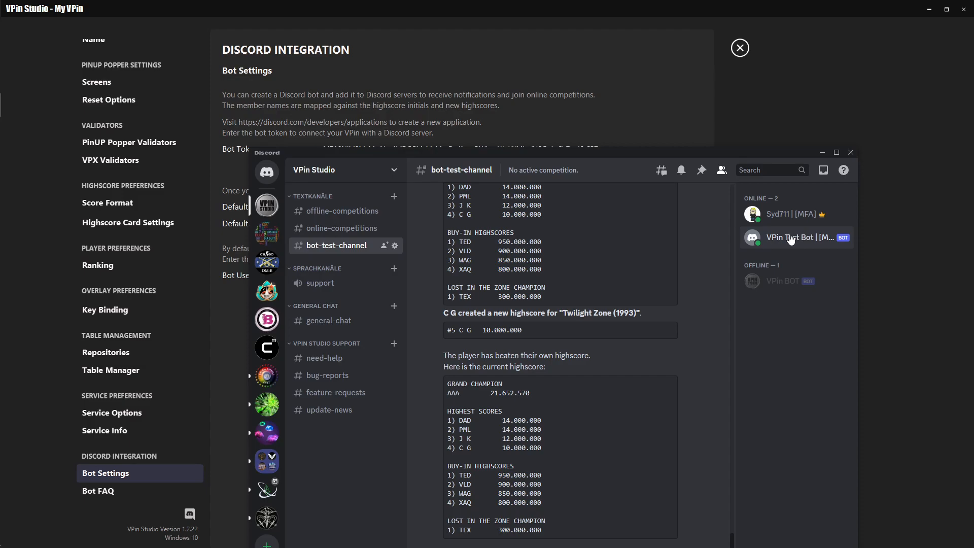
{"action": "left_click", "coordinate": [750, 130]}
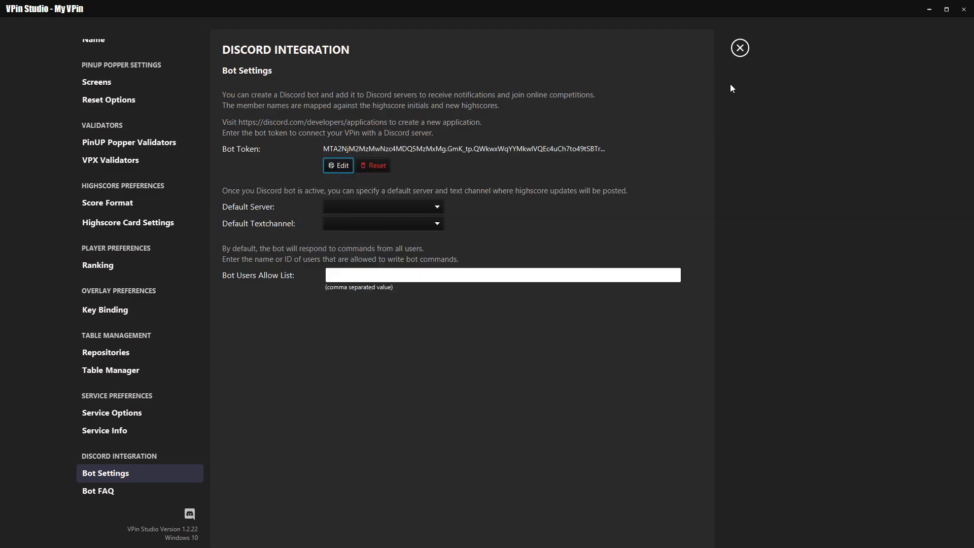
Set the default server to VPin Studio and the default text channel to bot-test-channel, and close the preferences.
{"action": "left_click", "coordinate": [357, 207]}
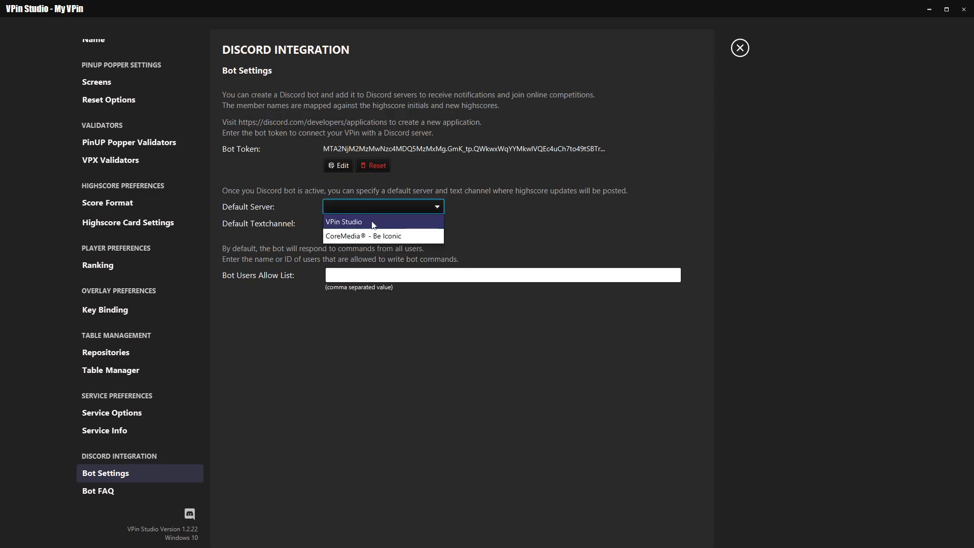
{"action": "left_click", "coordinate": [373, 225]}
{"action": "left_click", "coordinate": [387, 221]}
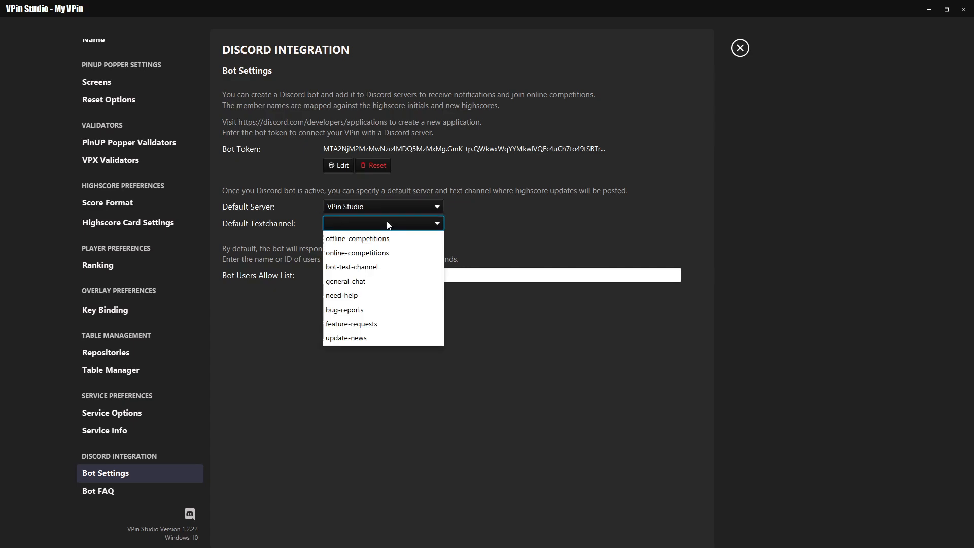
{"action": "left_click", "coordinate": [354, 272]}
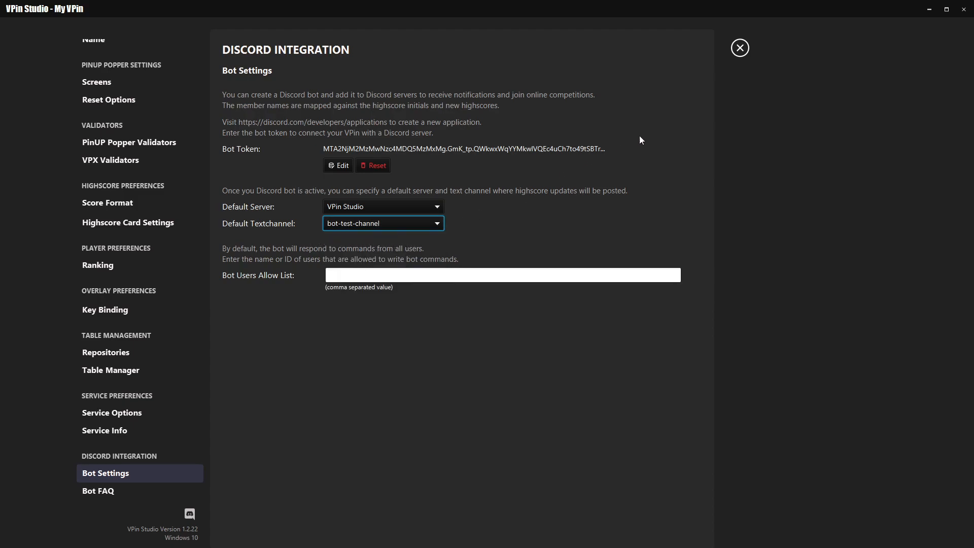
{"action": "left_click", "coordinate": [740, 48]}
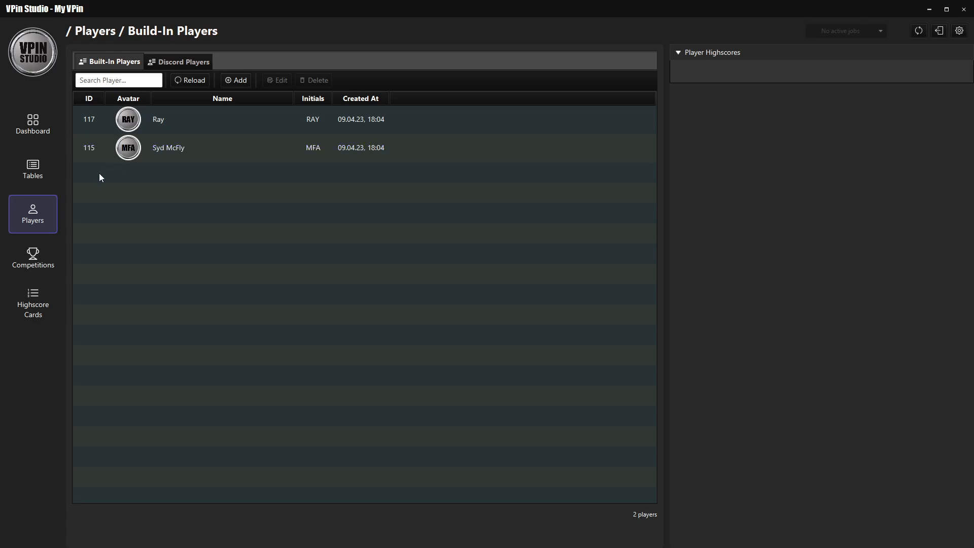
Reload the Discord players list and compare it with the server's member list in Discord.
{"action": "left_click", "coordinate": [167, 63]}
{"action": "left_click", "coordinate": [187, 80]}
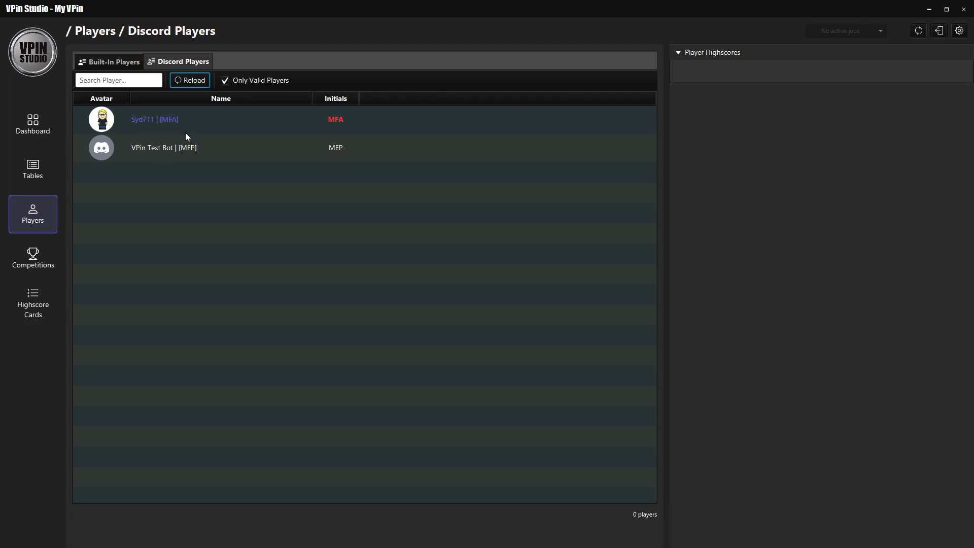
{"action": "key", "text": "alt+Tab"}
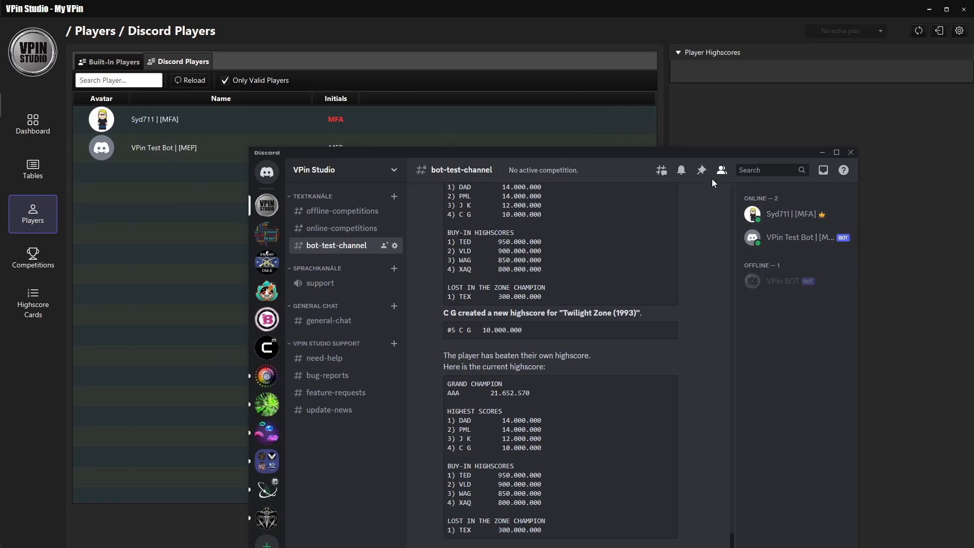
{"action": "left_click_drag", "start_coordinate": [679, 155], "coordinate": [539, 177]}
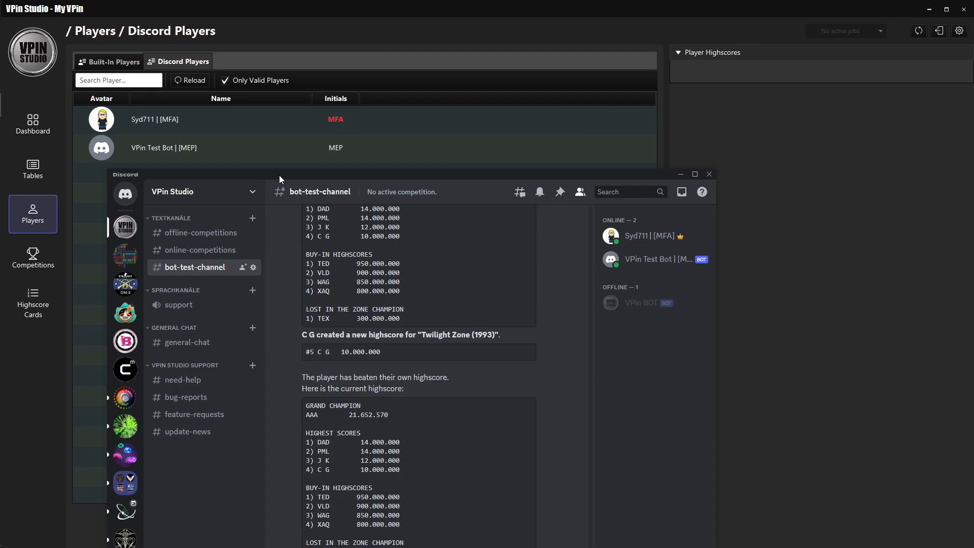
{"action": "left_click", "coordinate": [404, 26]}
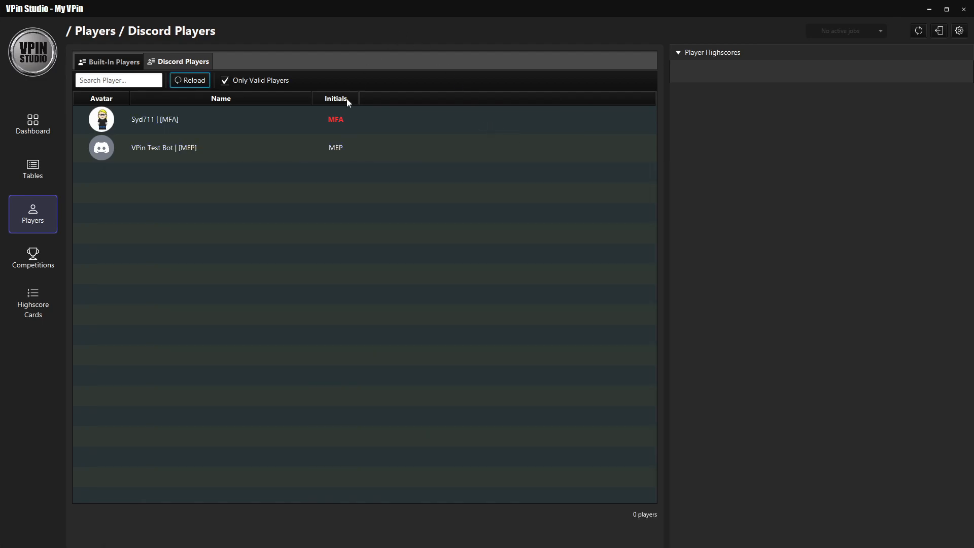
Delete the built-in player whose initials MFA duplicate those of a Discord player, and reload the Discord players list.
{"action": "left_click", "coordinate": [242, 118]}
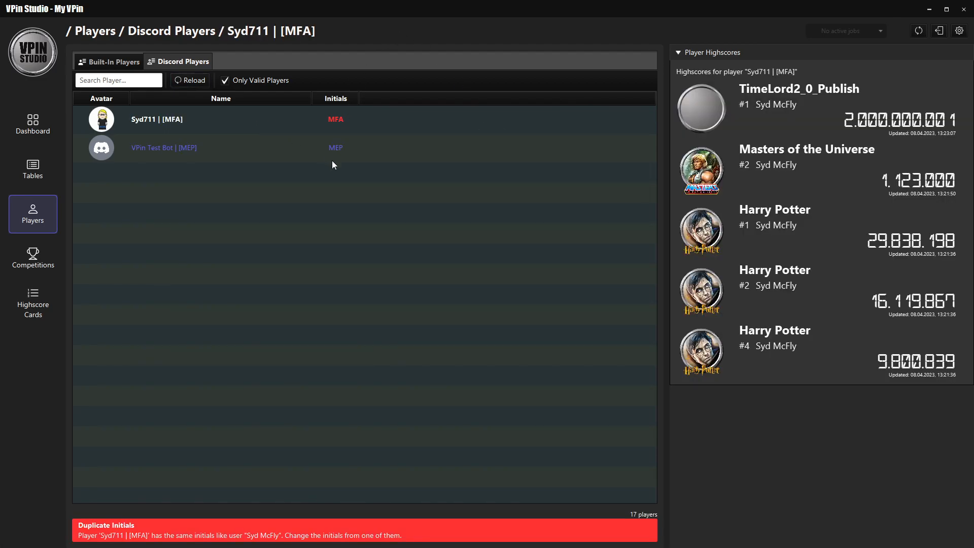
{"action": "left_click", "coordinate": [112, 61]}
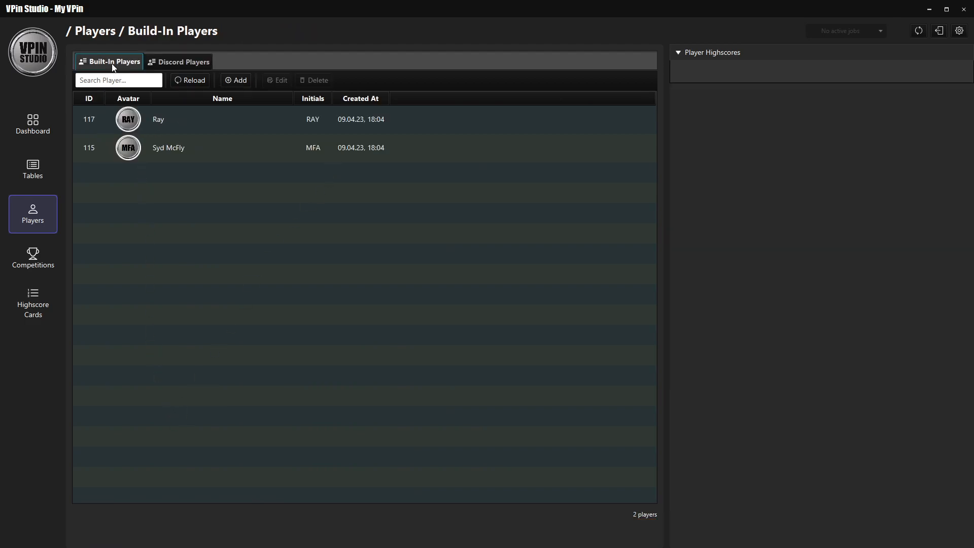
{"action": "left_click", "coordinate": [178, 151]}
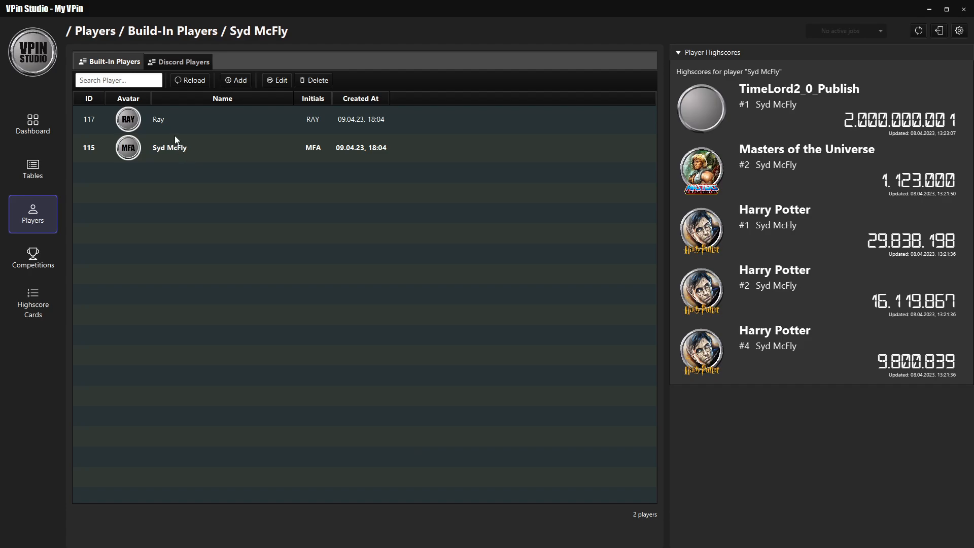
{"action": "left_click", "coordinate": [315, 80]}
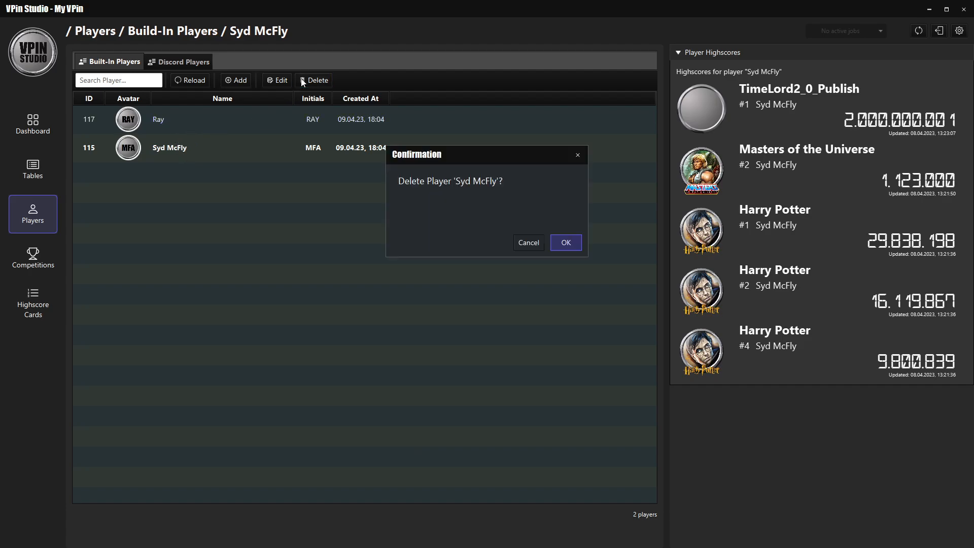
{"action": "left_click", "coordinate": [566, 242]}
{"action": "left_click", "coordinate": [195, 80]}
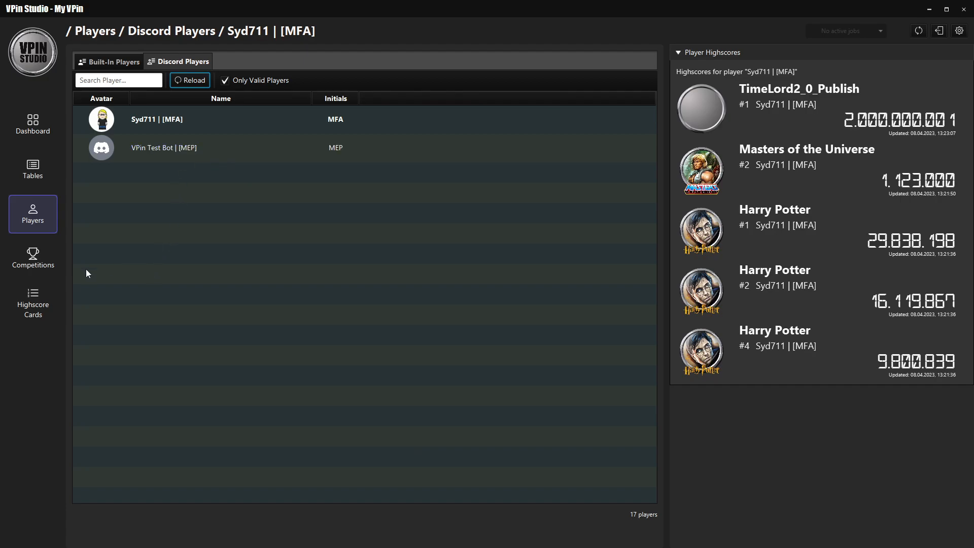
Duplicate the offline Back To The Future competition as "Back To The Future (2)" with the end date 16.04.2023.
{"action": "left_click", "coordinate": [36, 263]}
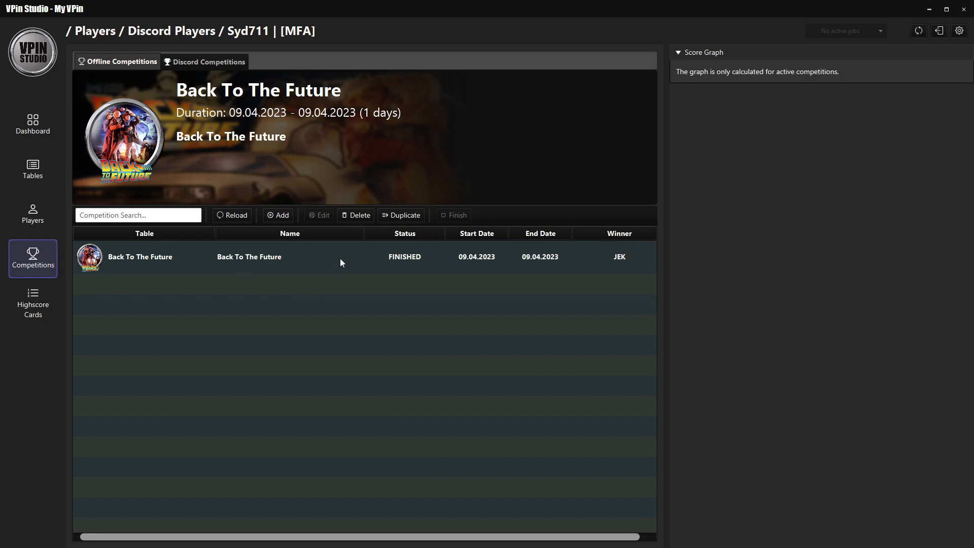
{"action": "left_click", "coordinate": [407, 218]}
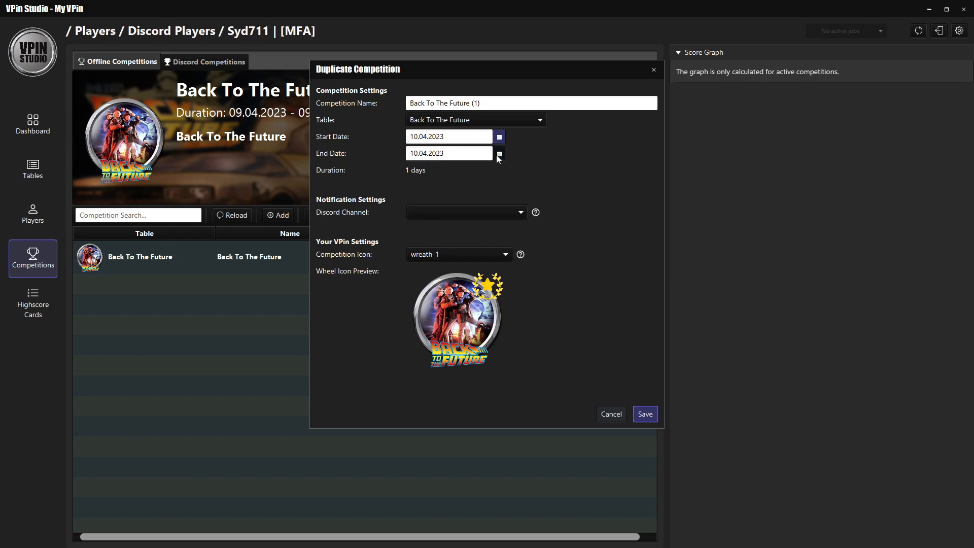
{"action": "left_click", "coordinate": [499, 153]}
{"action": "left_click", "coordinate": [536, 232]}
{"action": "left_click", "coordinate": [478, 103]}
{"action": "key", "text": "BackSpace"}
{"action": "type", "text": "2"}
Set the duplicated competition's Discord channel to bot-test-channel and save the competition.
{"action": "left_click", "coordinate": [494, 208]}
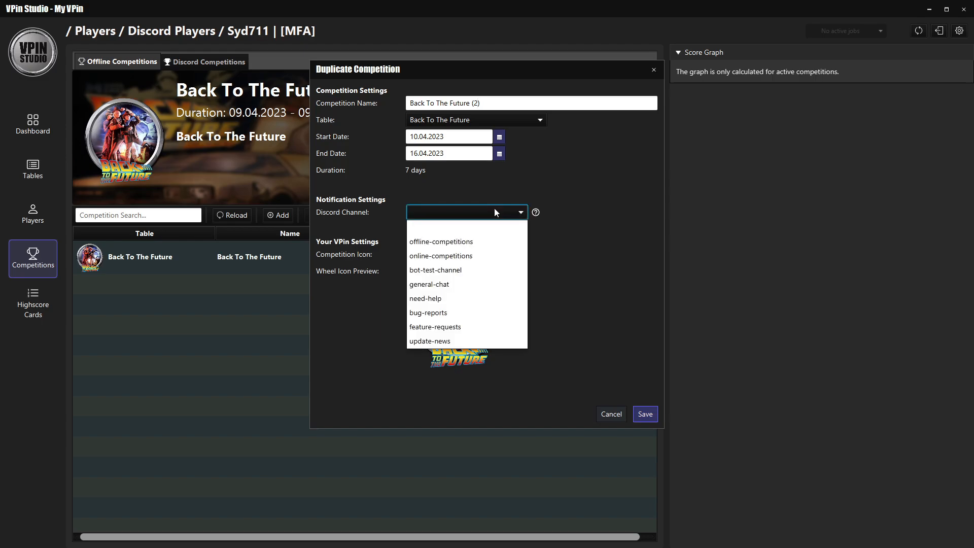
{"action": "left_click", "coordinate": [459, 271]}
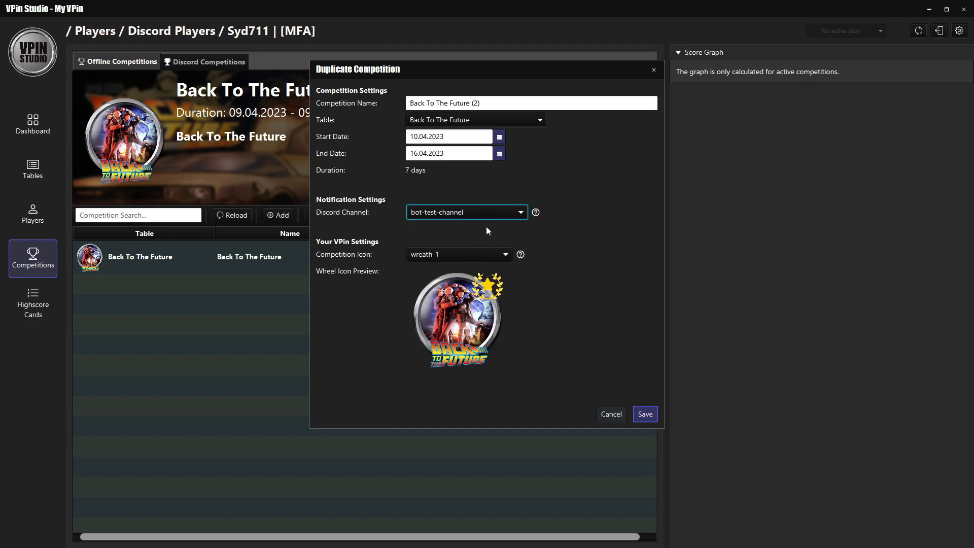
{"action": "left_click", "coordinate": [645, 414]}
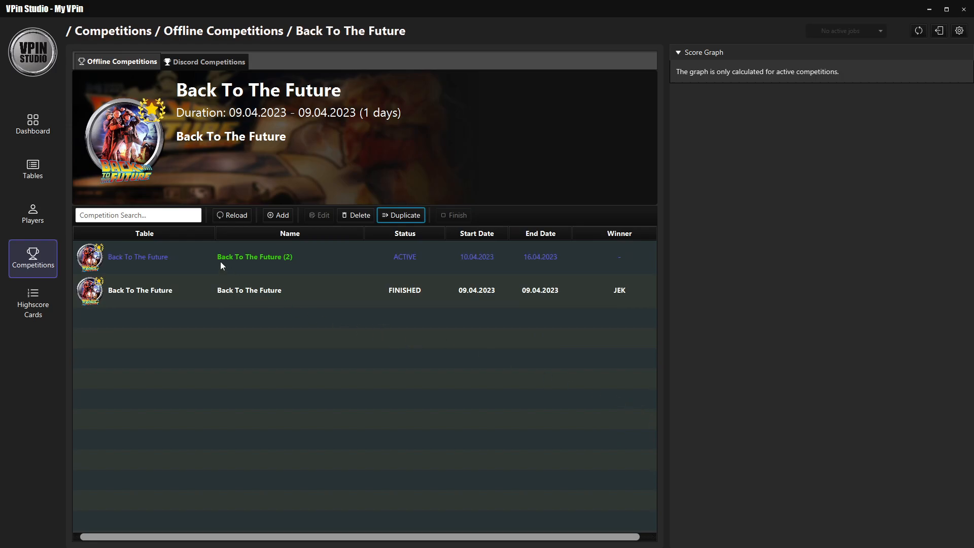
Switch to Discord, widen its window and read the new competition's announcement in bot-test-channel.
{"action": "key", "text": "alt+Tab"}
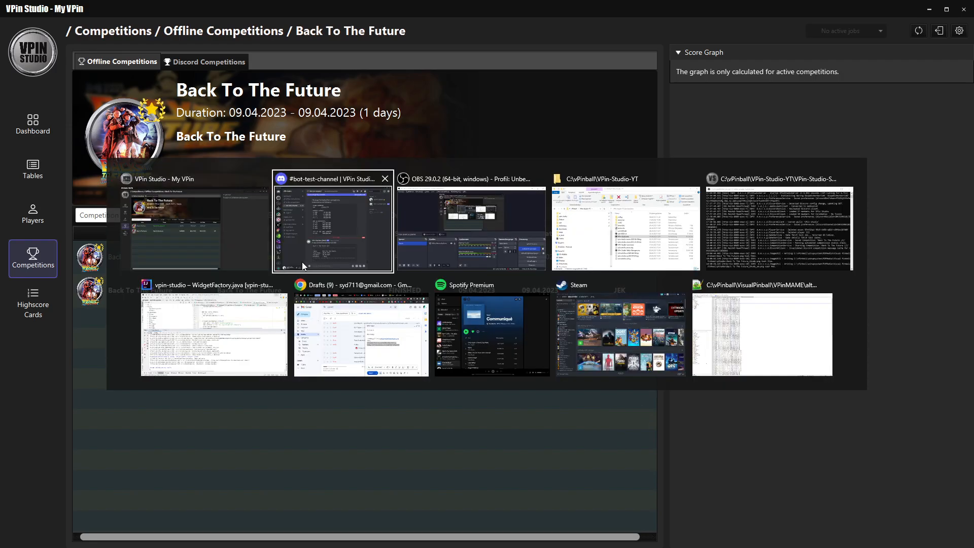
{"action": "left_click", "coordinate": [302, 261]}
{"action": "left_click_drag", "start_coordinate": [435, 106], "coordinate": [464, 33]}
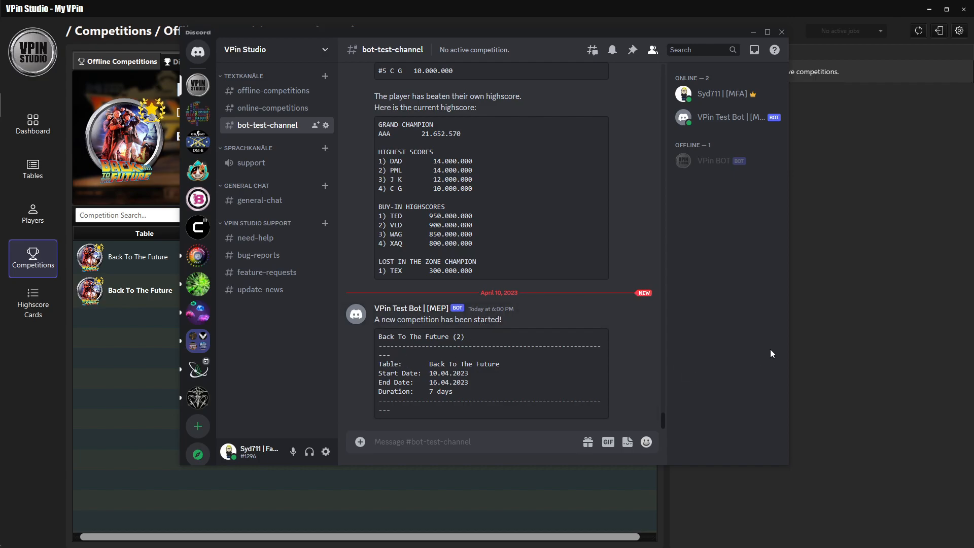
{"action": "left_click_drag", "start_coordinate": [789, 344], "coordinate": [870, 338]}
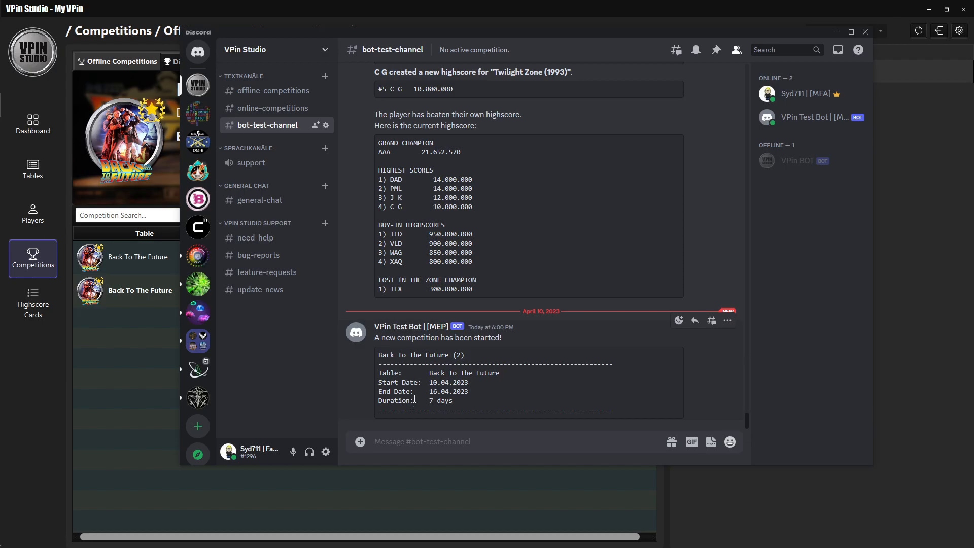
Return to VPin Studio and start a new offline competition for the Guardians of the Galaxy table.
{"action": "left_click", "coordinate": [104, 332]}
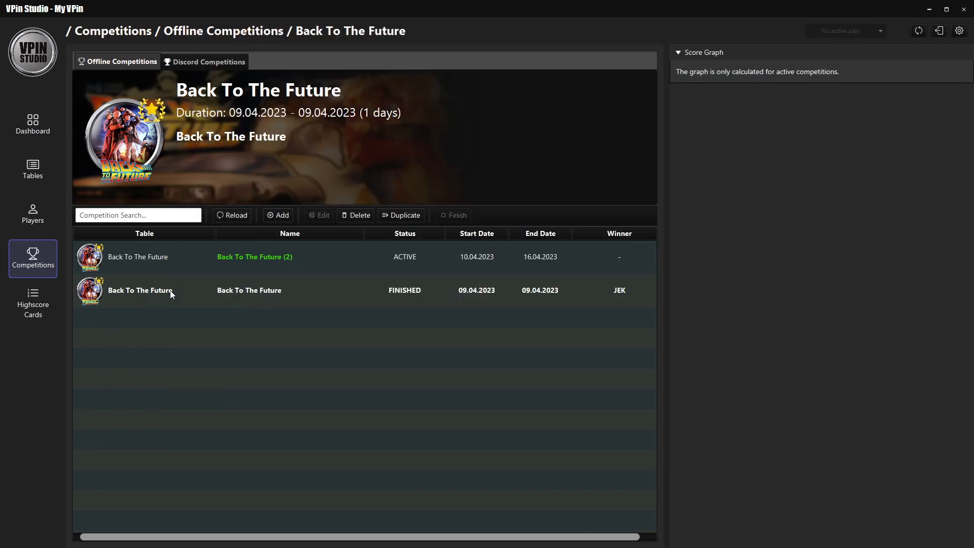
{"action": "left_click", "coordinate": [276, 215]}
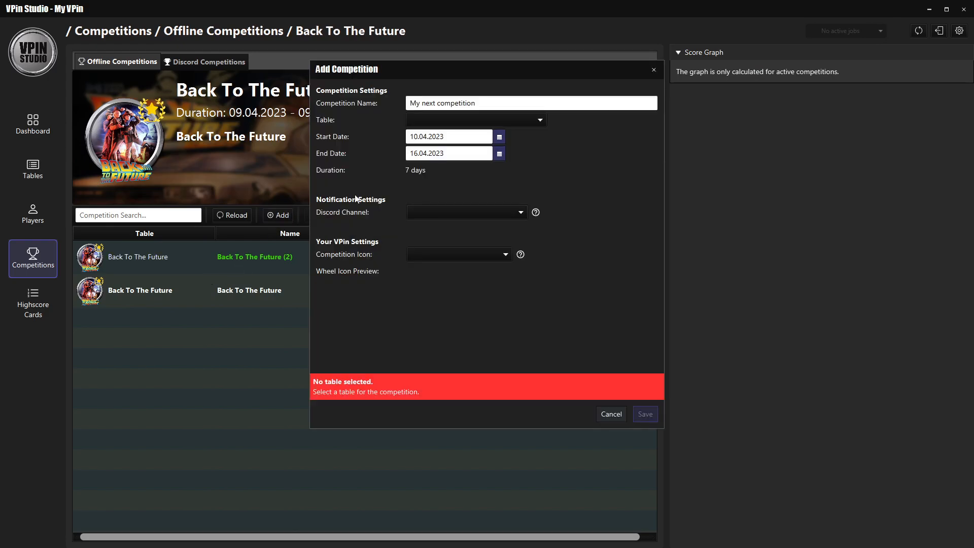
{"action": "left_click", "coordinate": [506, 122]}
{"action": "left_click_drag", "start_coordinate": [568, 147], "coordinate": [568, 185]}
{"action": "scroll", "coordinate": [447, 174], "scroll_direction": "up", "scroll_amount": 1}
{"action": "left_click", "coordinate": [446, 174]}
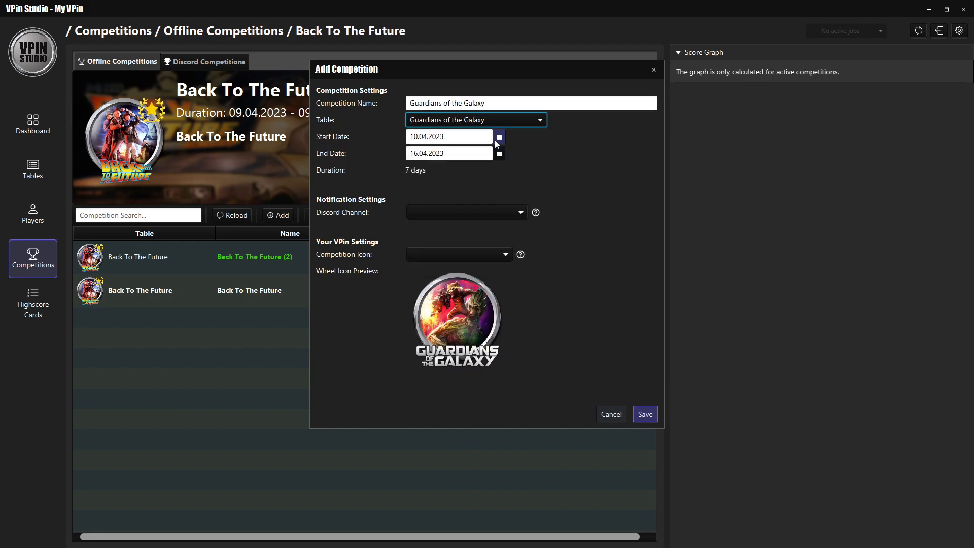
Set the new competition's Discord channel to bot-test-channel and save the competition.
{"action": "left_click", "coordinate": [473, 210]}
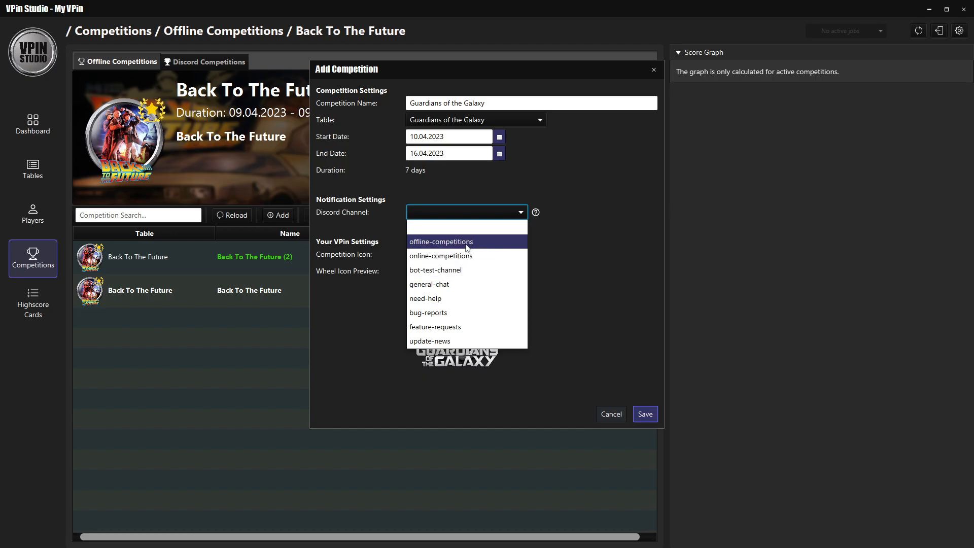
{"action": "left_click", "coordinate": [470, 270]}
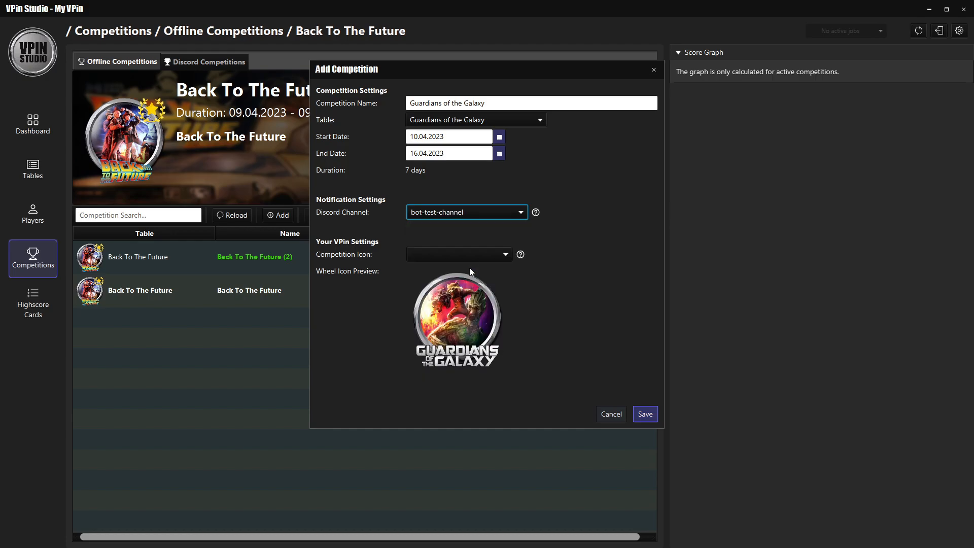
{"action": "left_click", "coordinate": [654, 417]}
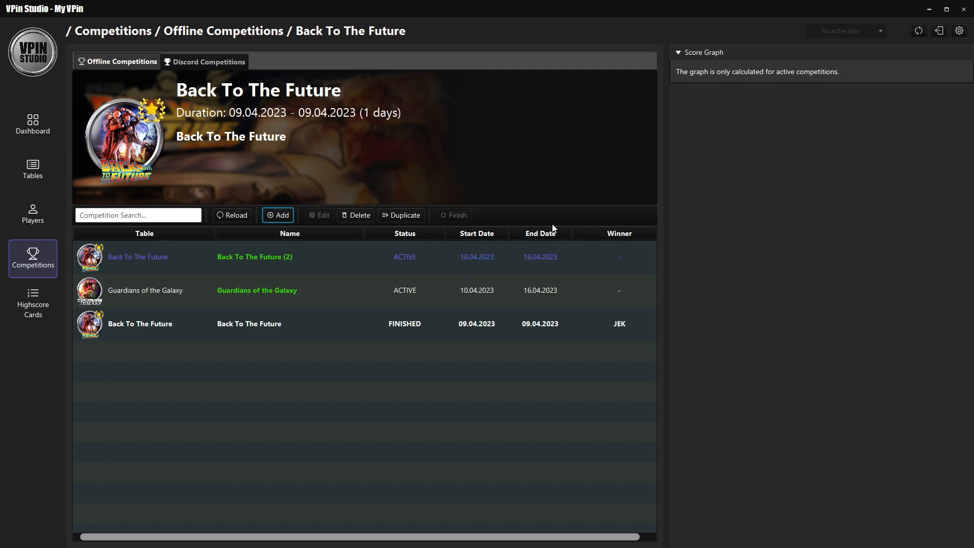
Switch to Discord and examine the Guardians of the Galaxy competition and highscore notifications in bot-test-channel.
{"action": "key", "text": "super"}
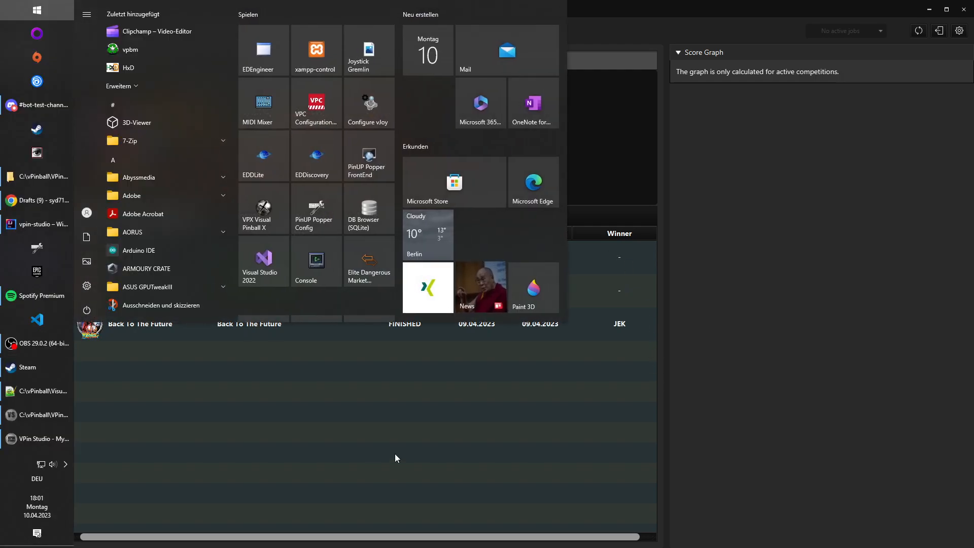
{"action": "key", "text": "super"}
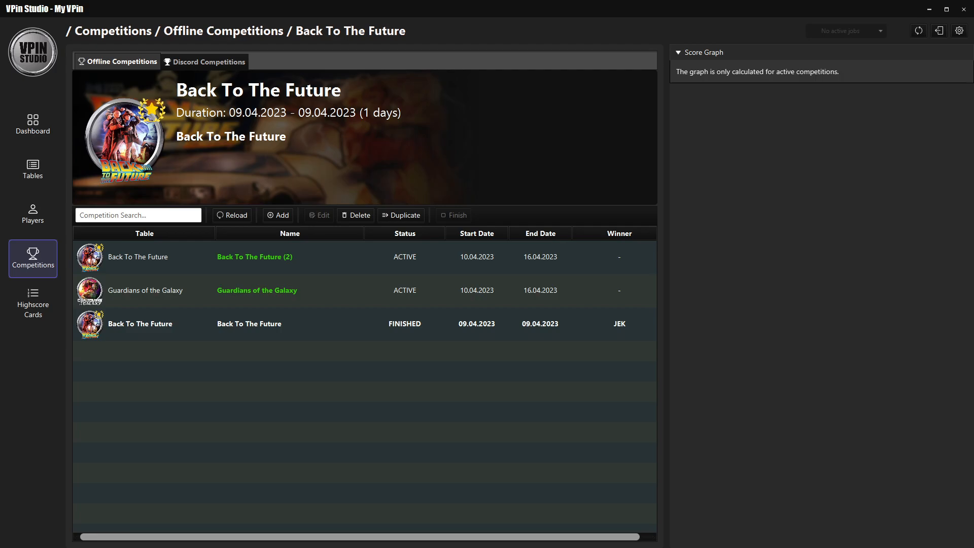
{"action": "key", "text": "alt+Tab"}
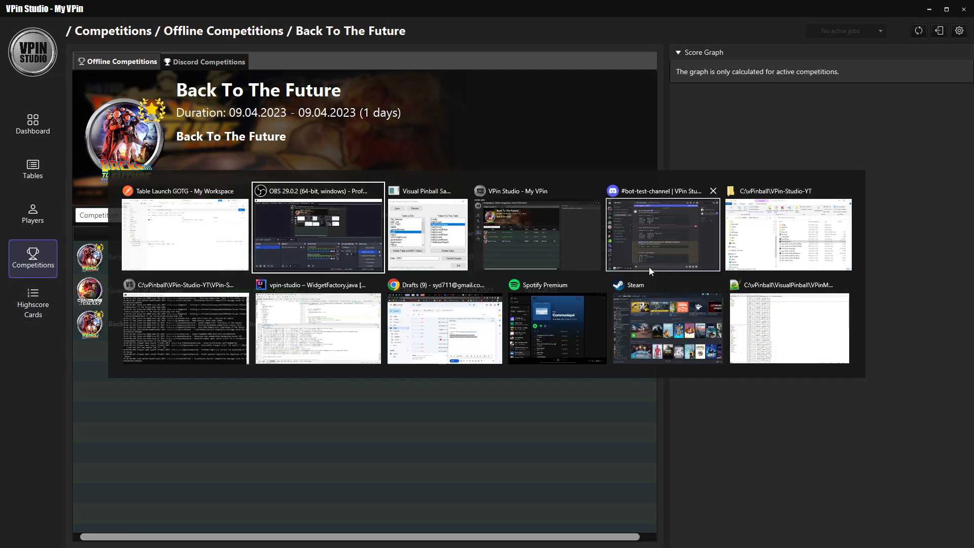
{"action": "left_click", "coordinate": [660, 233]}
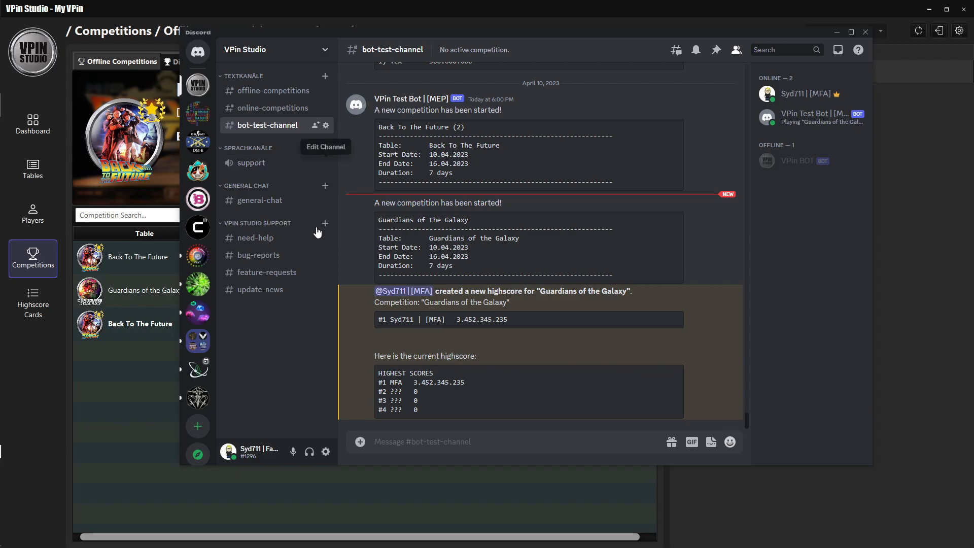
{"action": "left_click_drag", "start_coordinate": [391, 391], "coordinate": [404, 393]}
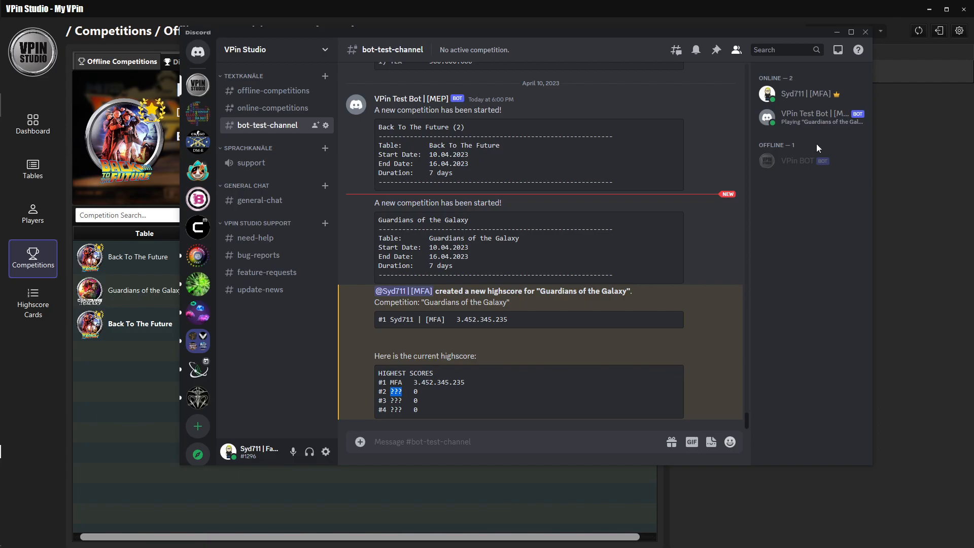
Open a direct message conversation with VPin Test Bot and send it the command /commands.
{"action": "right_click", "coordinate": [800, 116]}
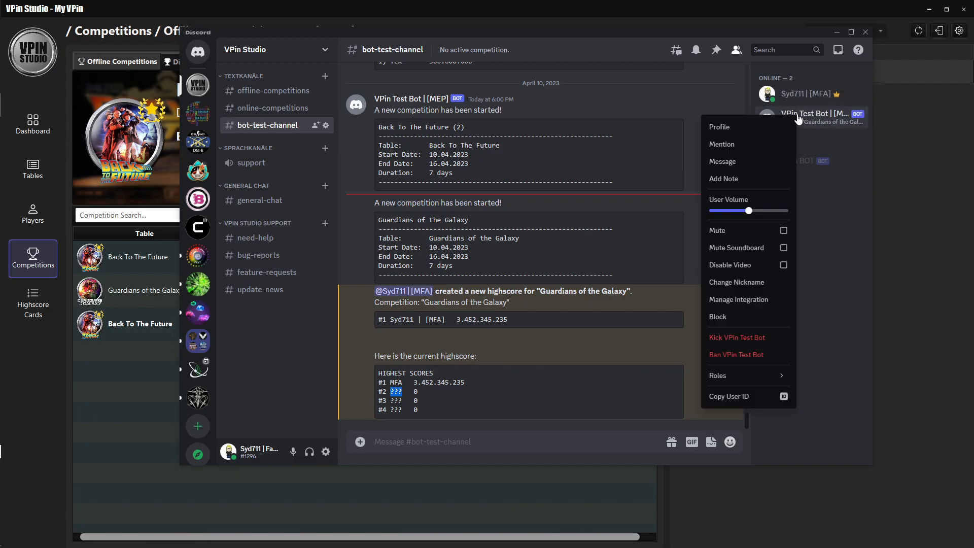
{"action": "left_click", "coordinate": [736, 161]}
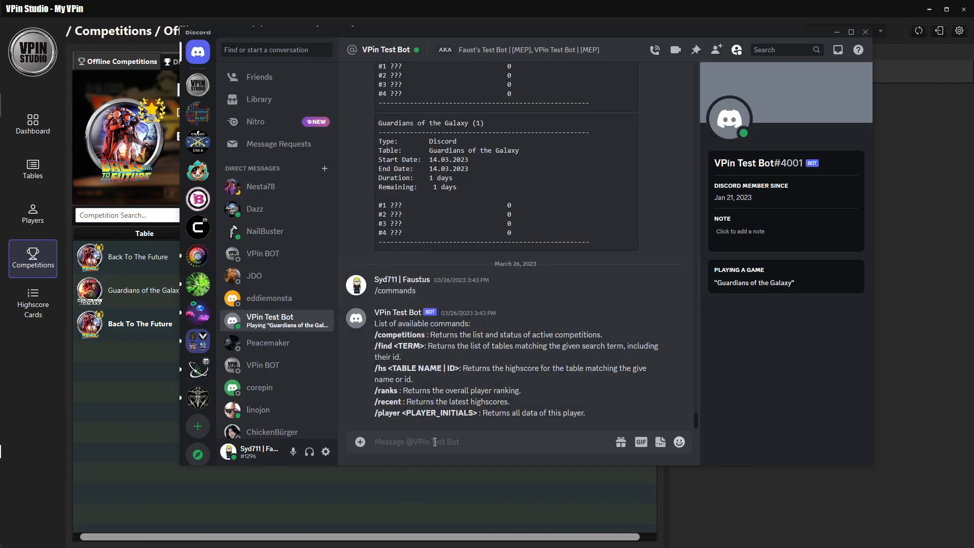
{"action": "type", "text": "/"}
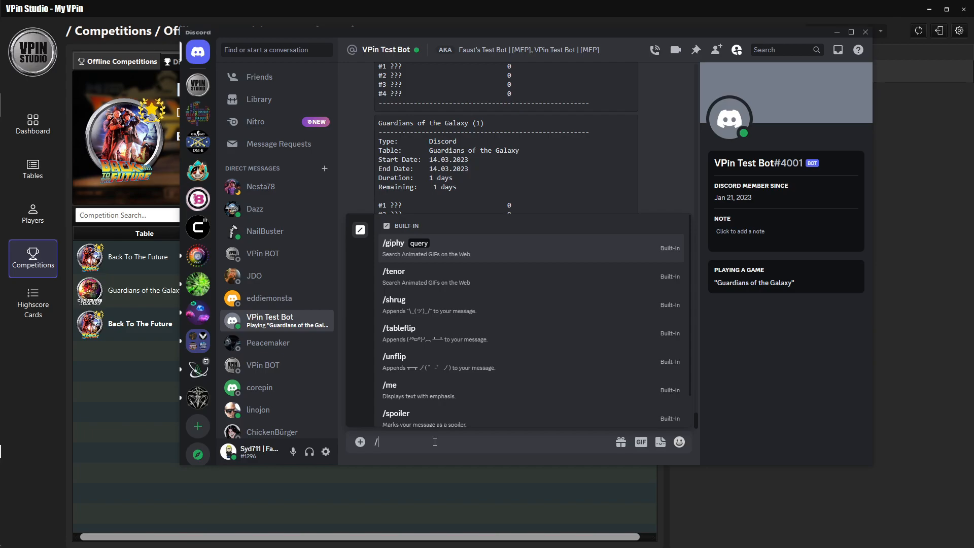
{"action": "type", "text": "commands"}
{"action": "key", "text": "Return"}
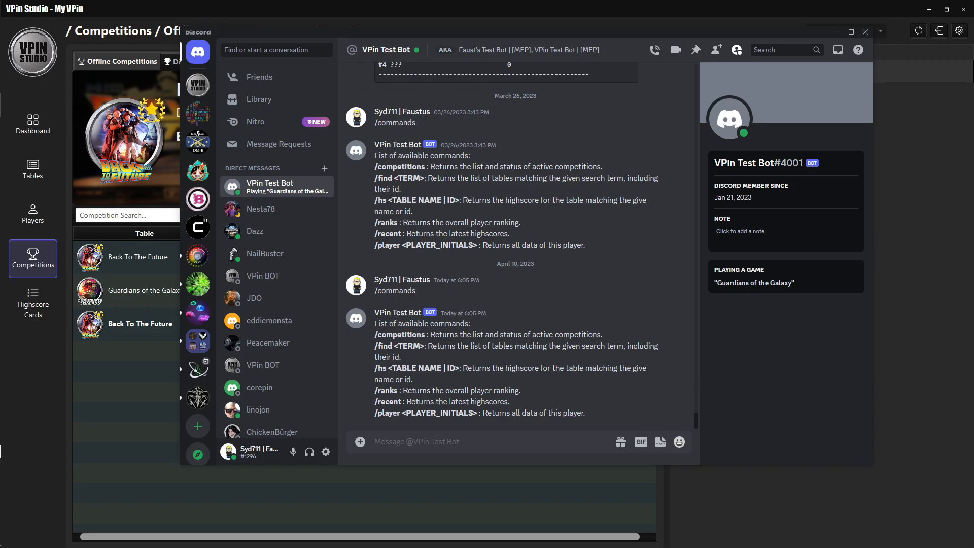
Ask the bot for the active competitions by sending /competitions.
{"action": "type", "text": "/"}
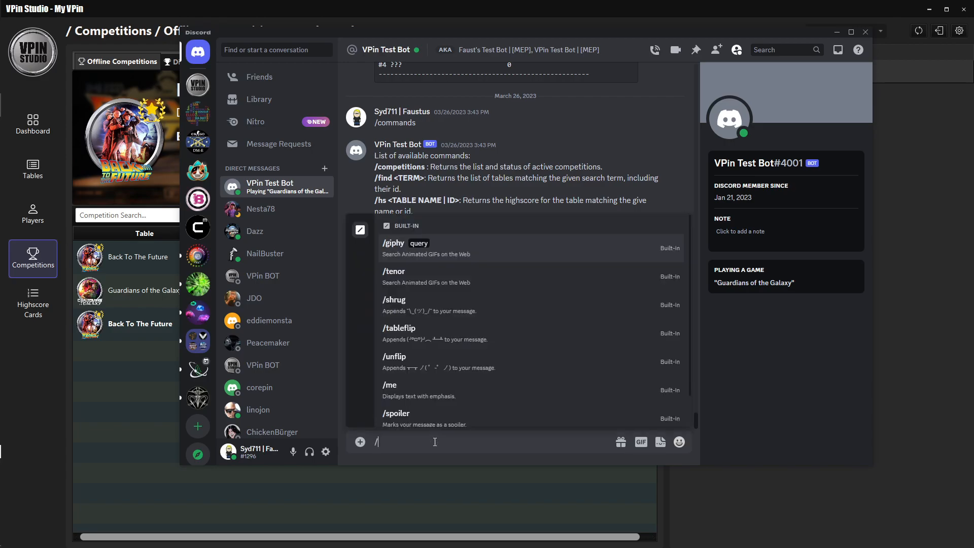
{"action": "type", "text": "comm"}
{"action": "key", "text": "BackSpace"}
{"action": "key", "text": "BackSpace"}
{"action": "type", "text": "mpetitions"}
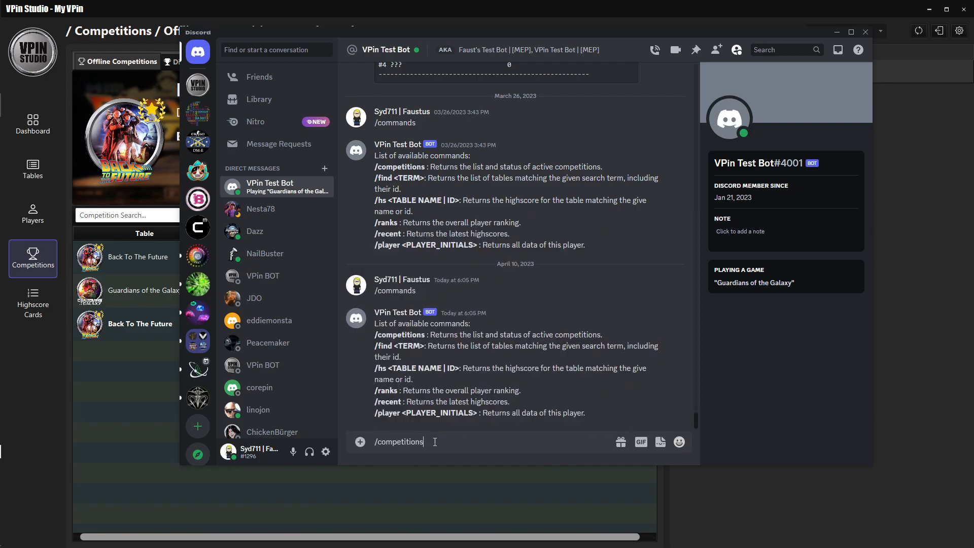
{"action": "key", "text": "Return"}
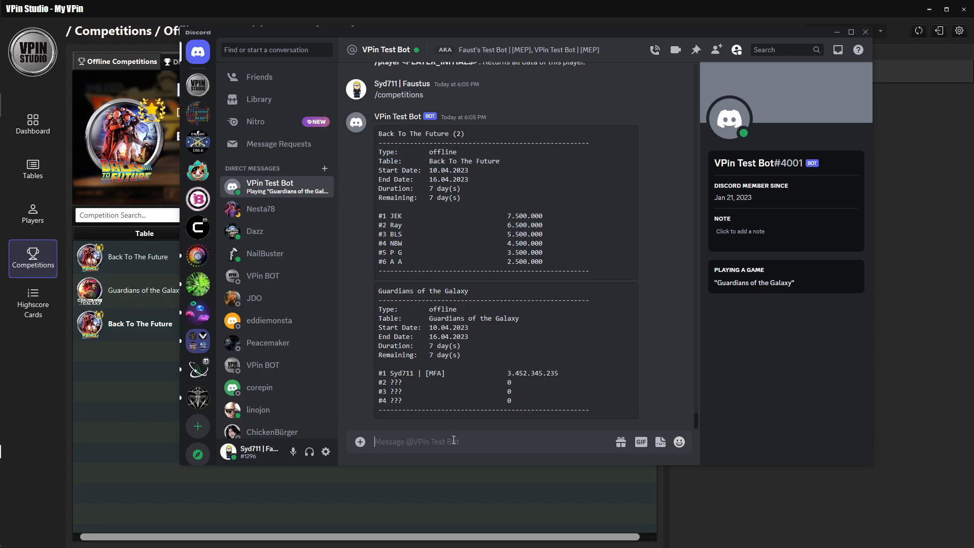
Request the bot's command list again with /commands and look up a table with /find harry.
{"action": "type", "text": "/"}
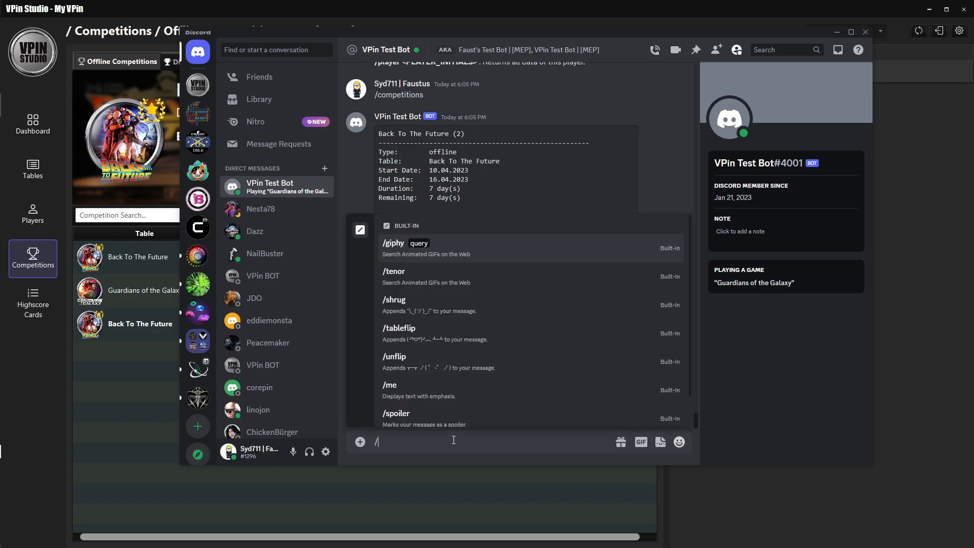
{"action": "type", "text": "commands"}
{"action": "key", "text": "Return"}
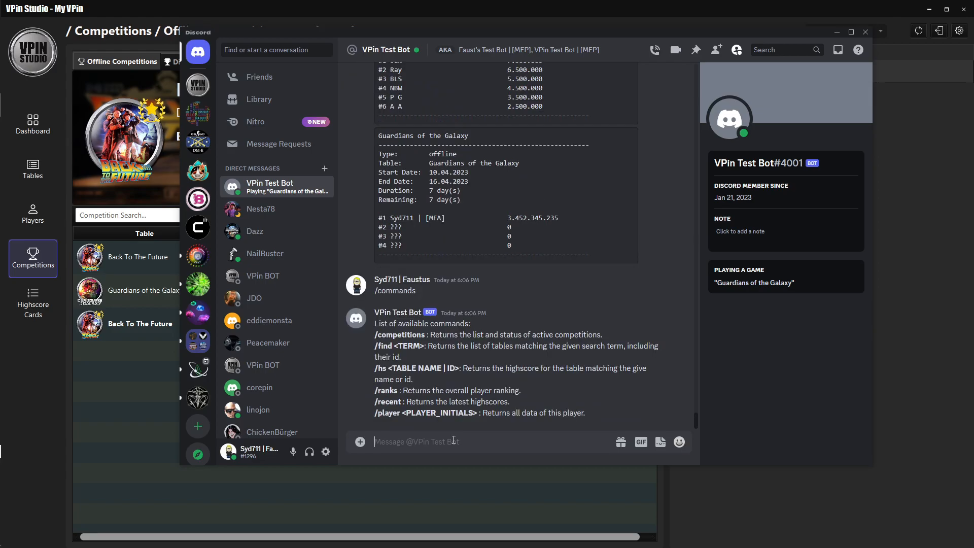
{"action": "type", "text": "/"}
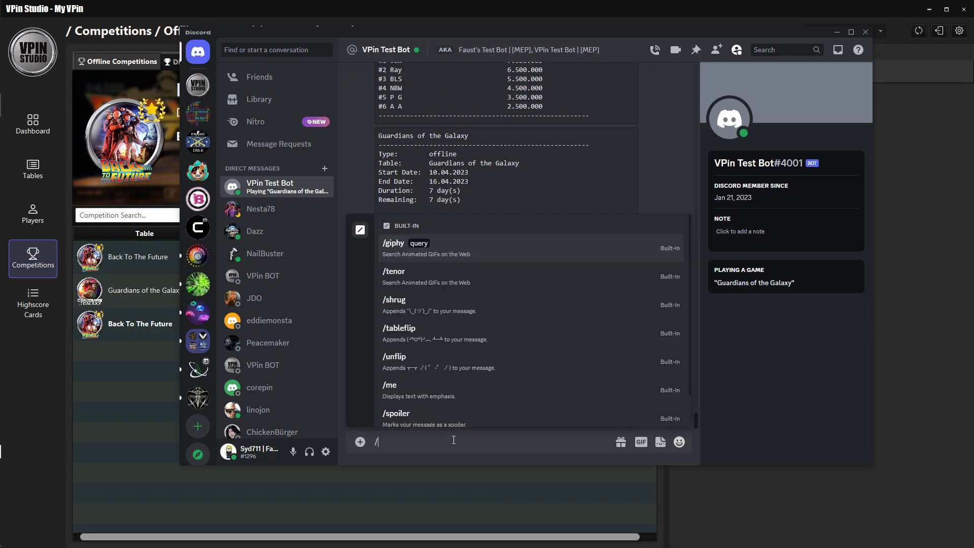
{"action": "type", "text": "find harra"}
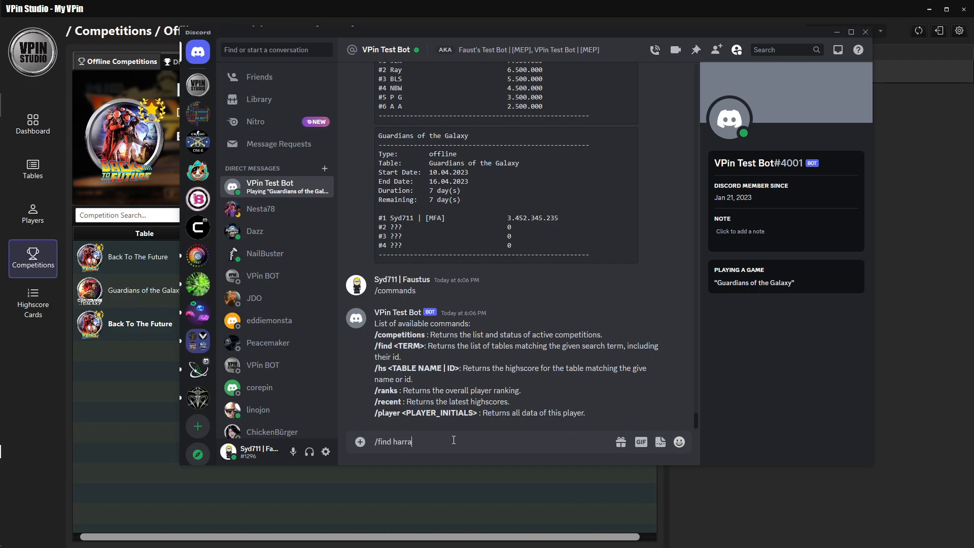
{"action": "key", "text": "Return"}
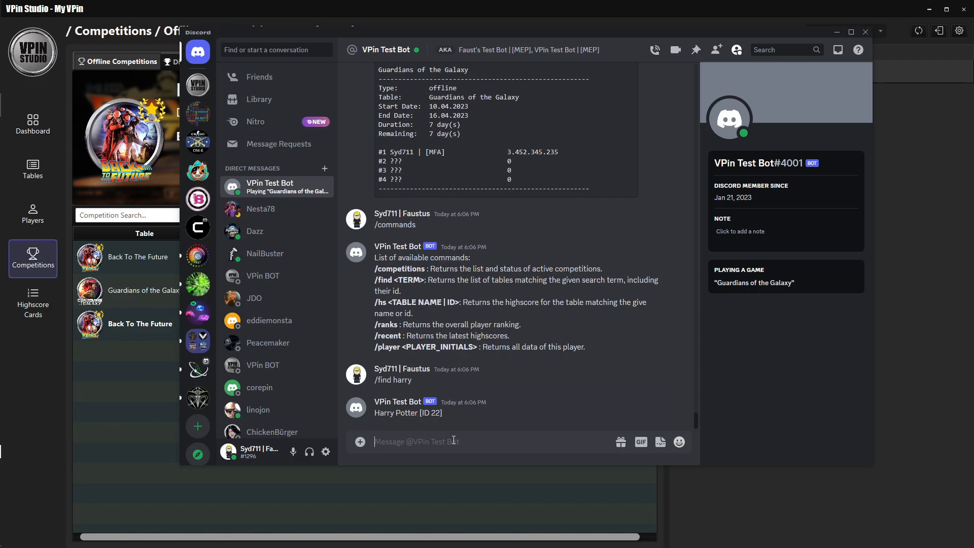
Request the Harry Potter table's highscores by name by sending /hs harry.
{"action": "type", "text": "/"}
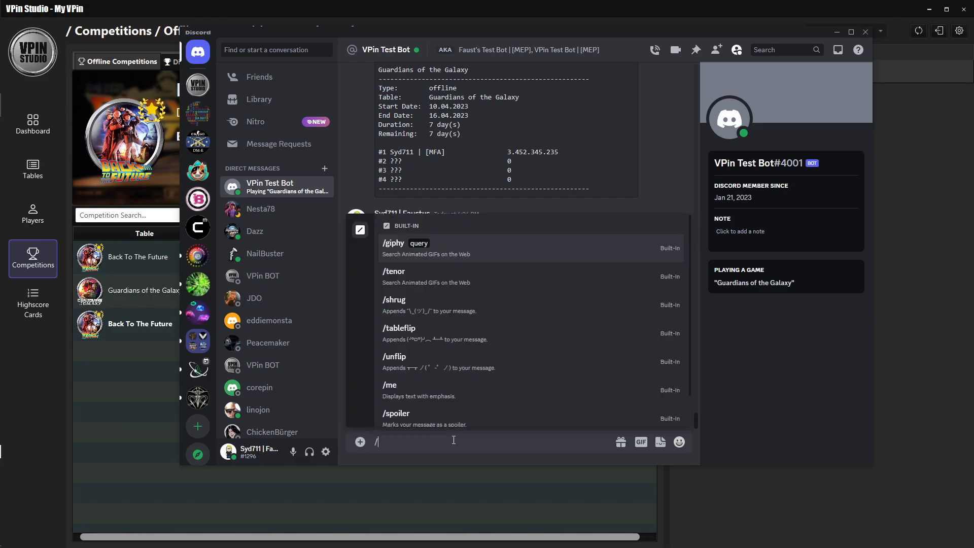
{"action": "type", "text": "h"}
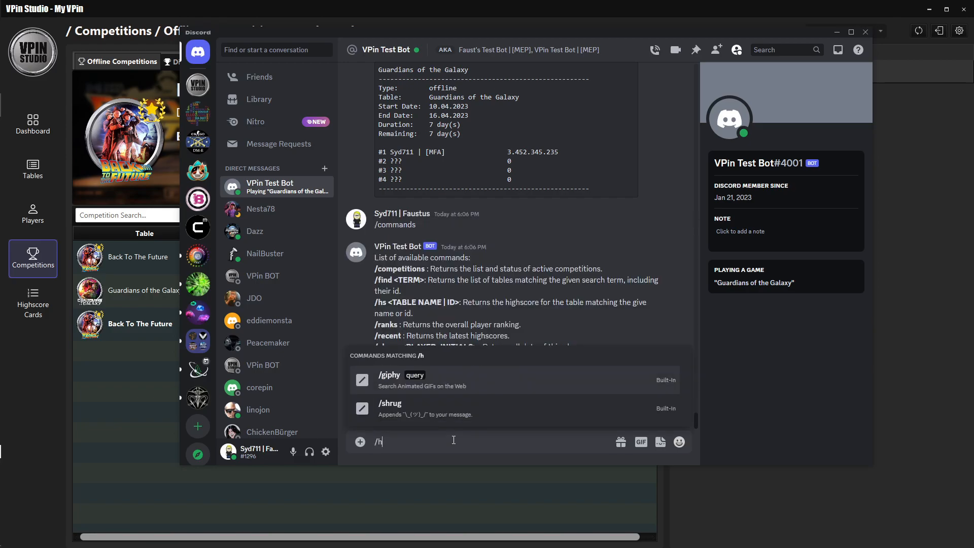
{"action": "type", "text": "s harry"}
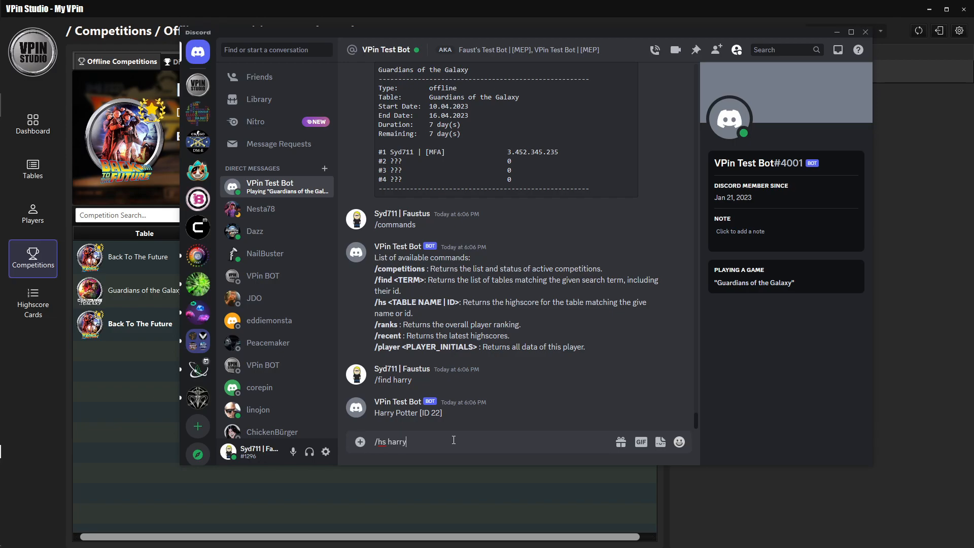
{"action": "key", "text": "Return"}
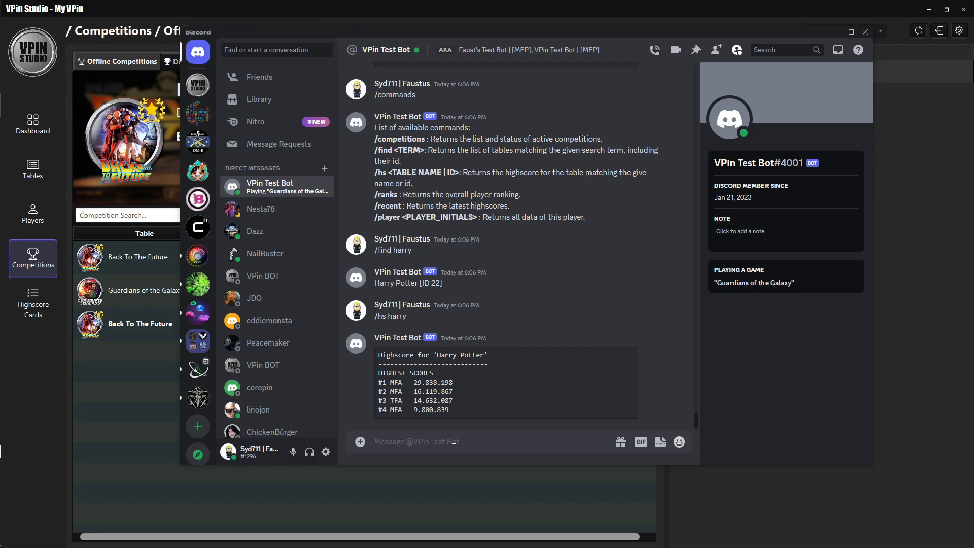
Request the same table's highscores by ID with /hs 22, and the overall player ranking with /ranks.
{"action": "type", "text": "/hs 22"}
{"action": "key", "text": "Return"}
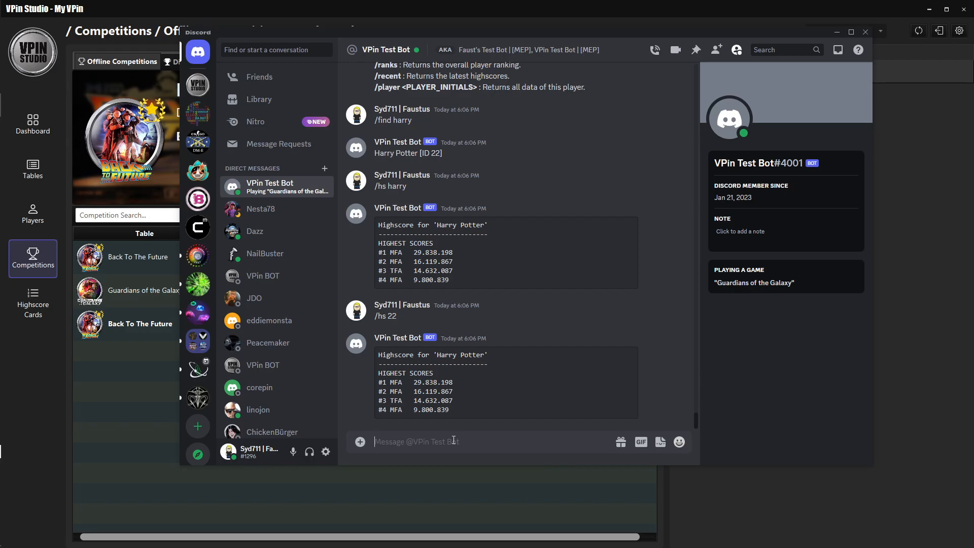
{"action": "type", "text": "/ranks"}
{"action": "key", "text": "Return"}
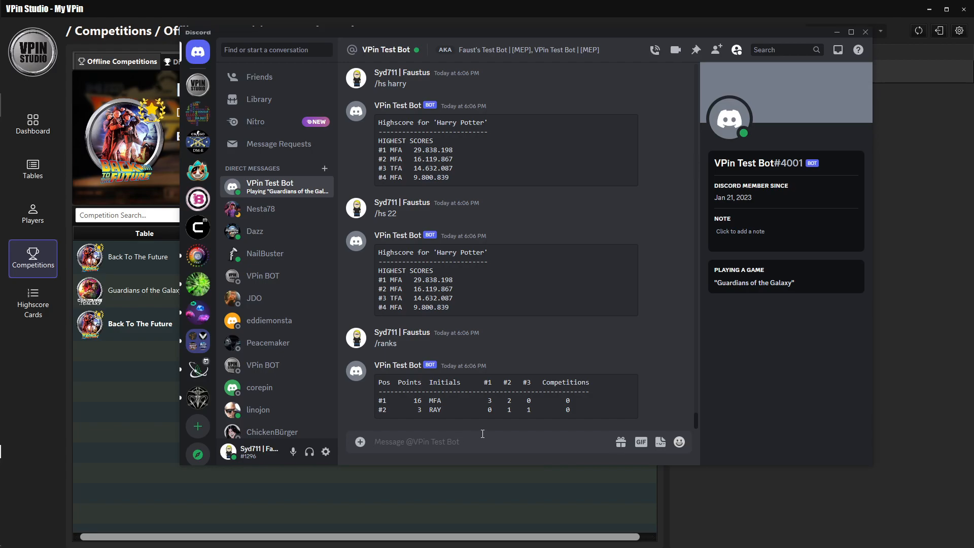
Request the data of the player with the initials MFA by sending /player mfa, and review the earlier bot replies.
{"action": "type", "text": "/"}
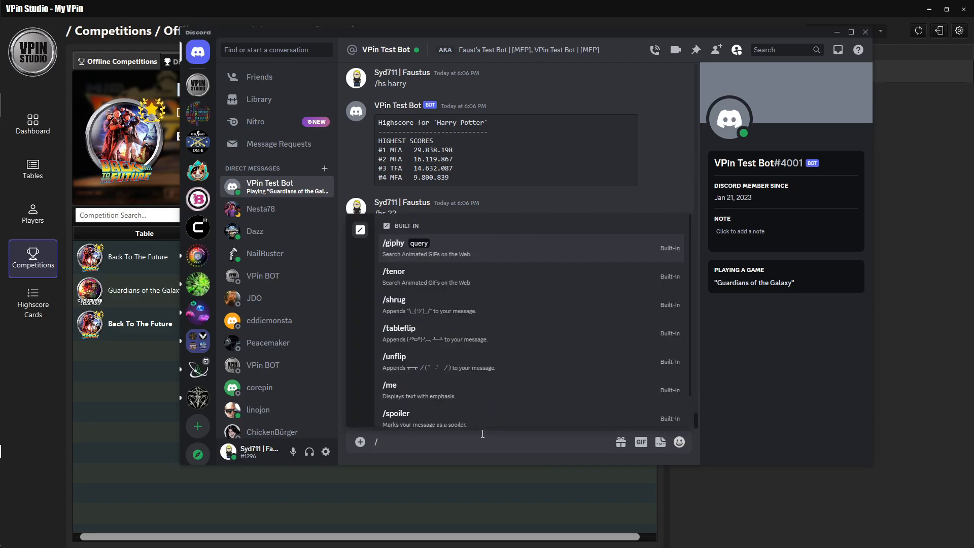
{"action": "type", "text": "rank"}
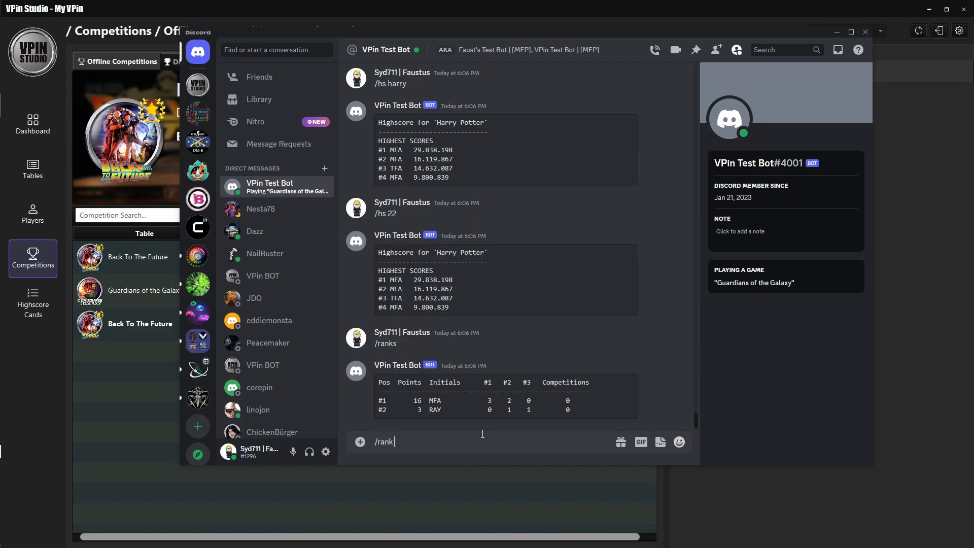
{"action": "scroll", "coordinate": [547, 350], "scroll_direction": "up", "scroll_amount": 5}
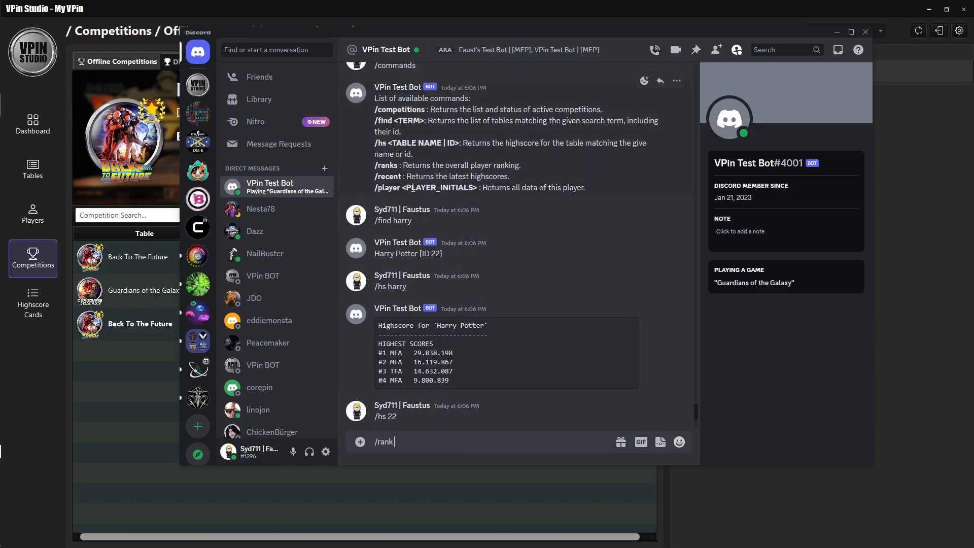
{"action": "scroll", "coordinate": [492, 312], "scroll_direction": "down", "scroll_amount": 5}
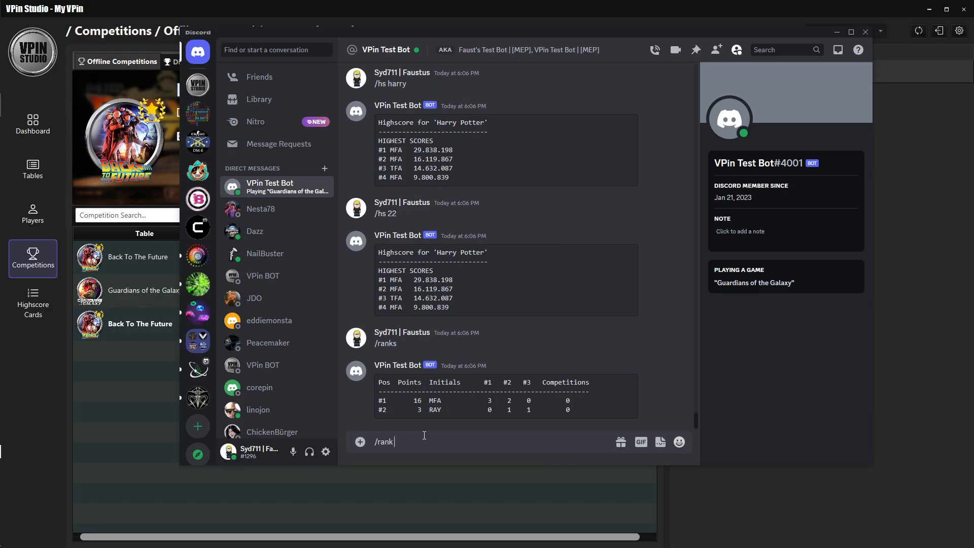
{"action": "key", "text": "BackSpace"}
{"action": "key", "text": "BackSpace"}
{"action": "key", "text": "BackSpace"}
{"action": "key", "text": "BackSpace"}
{"action": "type", "text": "player mfa"}
{"action": "key", "text": "Return"}
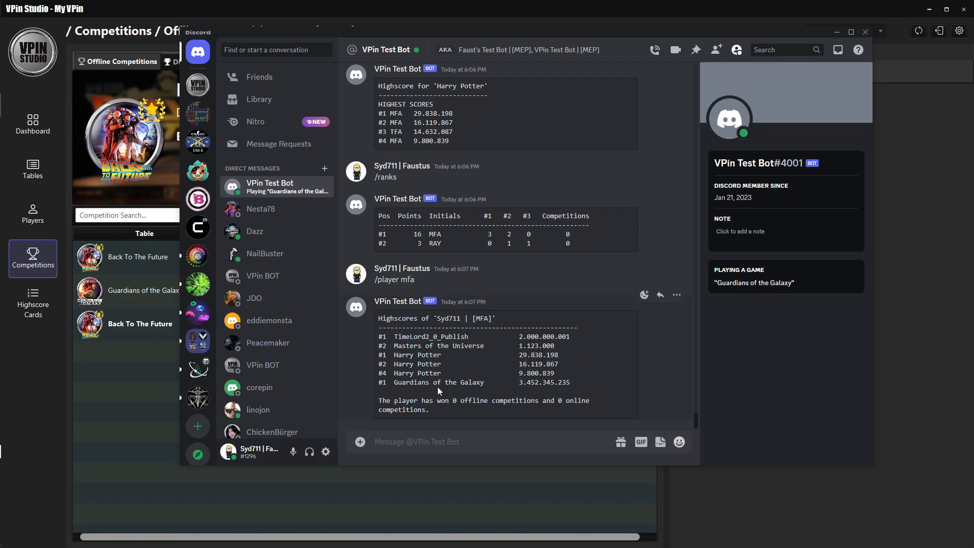
{"action": "left_click_drag", "start_coordinate": [697, 418], "coordinate": [698, 405]}
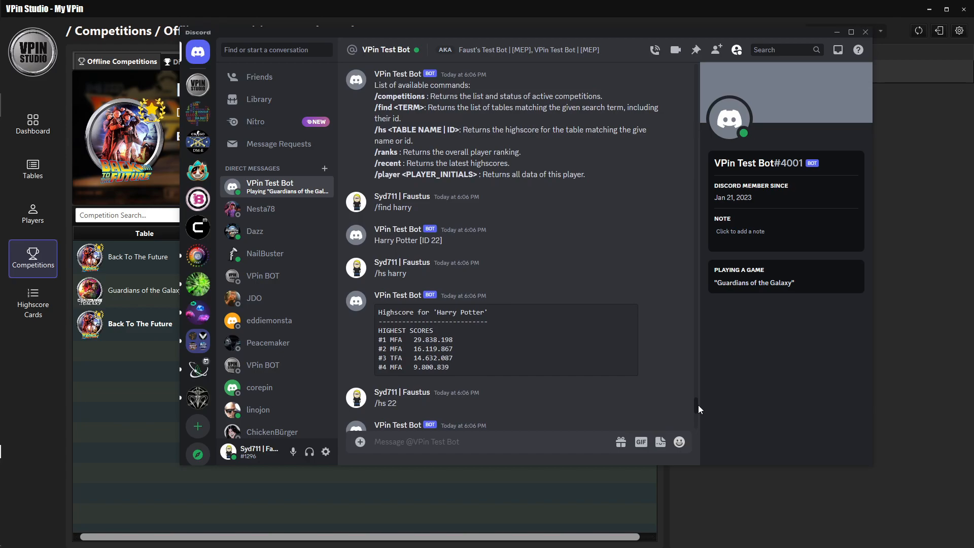
Request the latest highscores from the bot by sending /recent, and review its reply.
{"action": "left_click_drag", "start_coordinate": [698, 405], "coordinate": [698, 420]}
{"action": "type", "text": "/recent"}
{"action": "key", "text": "Return"}
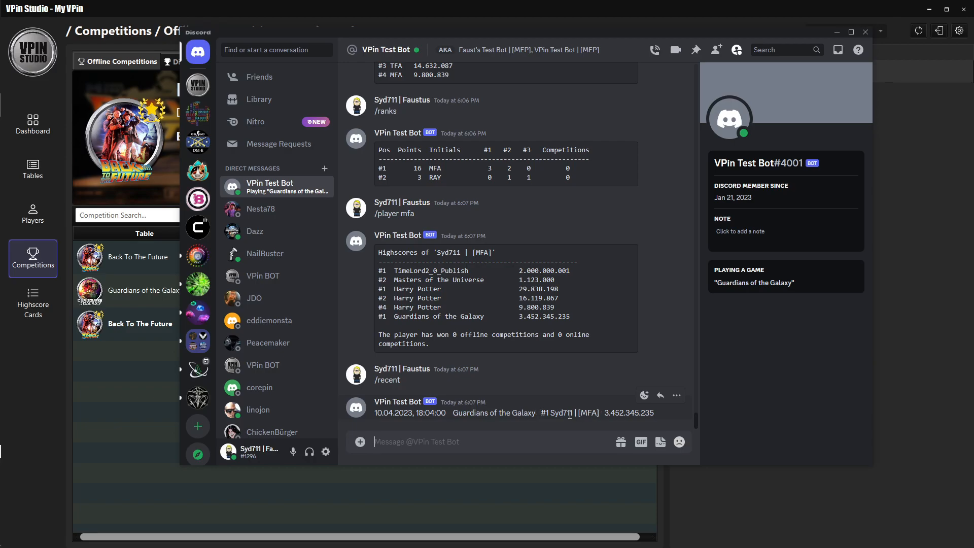
{"action": "left_click_drag", "start_coordinate": [606, 413], "coordinate": [625, 412]}
{"action": "left_click", "coordinate": [599, 384]}
Switch to VPin Studio and start a new Discord competition with the table Game of Thrones LE (Stern 2015) VPW v1.0.1.
{"action": "left_click", "coordinate": [188, 13]}
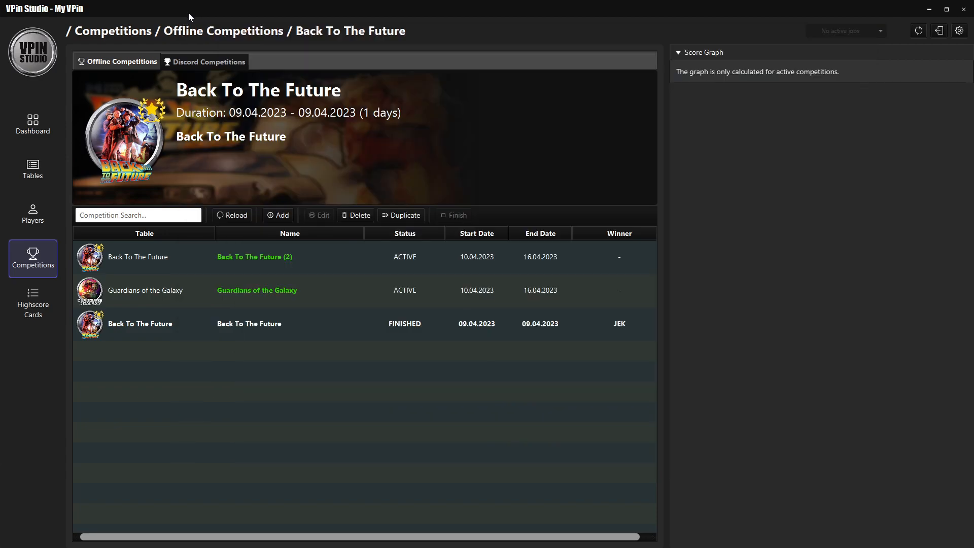
{"action": "left_click", "coordinate": [209, 63]}
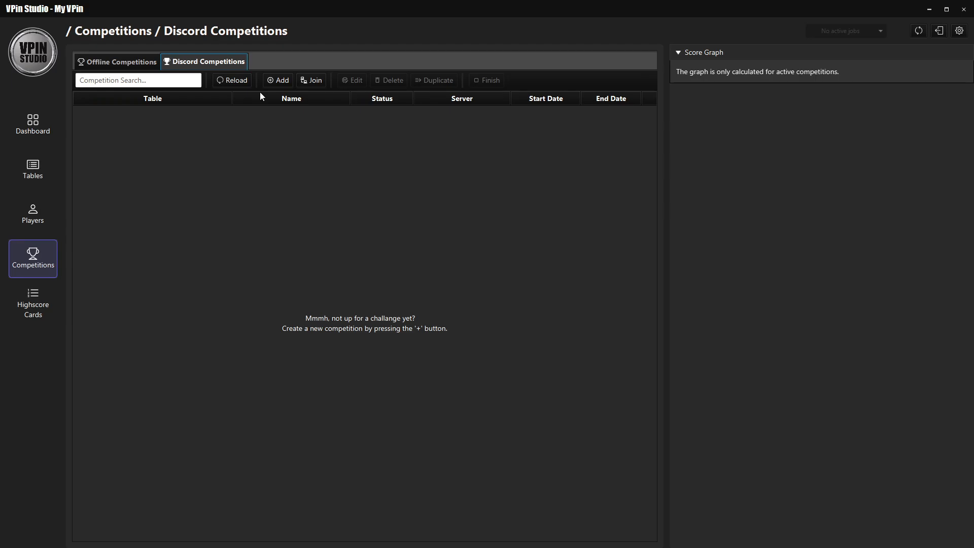
{"action": "left_click", "coordinate": [280, 81]}
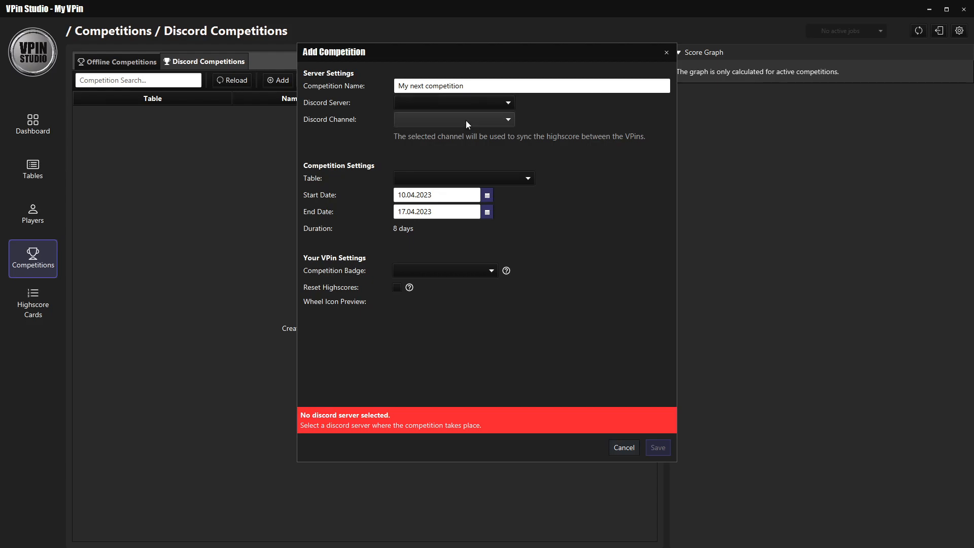
{"action": "left_click", "coordinate": [488, 175]}
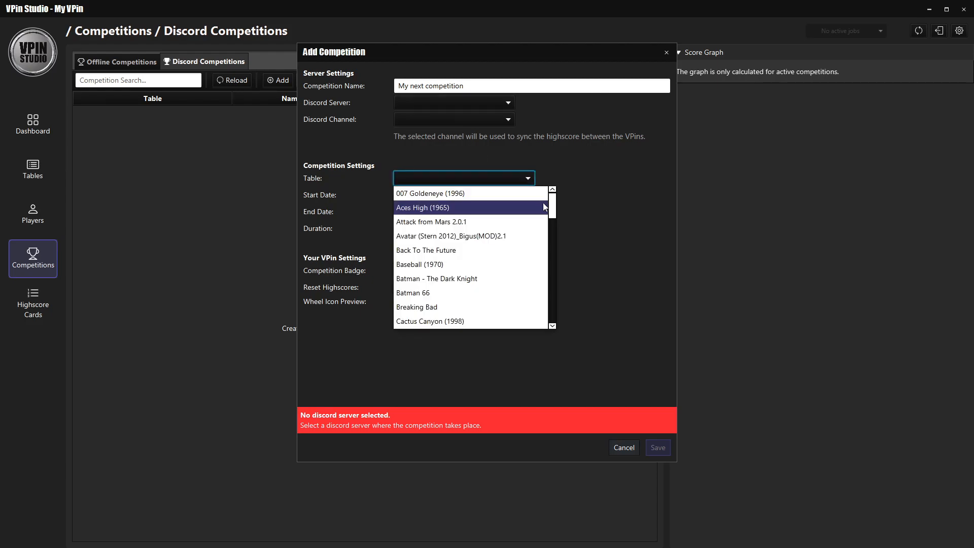
{"action": "left_click_drag", "start_coordinate": [553, 206], "coordinate": [560, 229]}
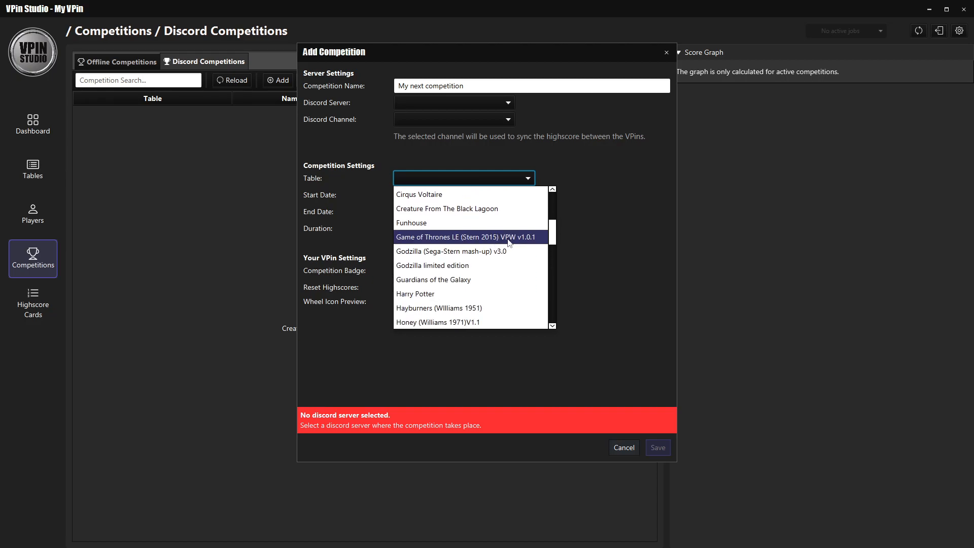
{"action": "left_click", "coordinate": [490, 239]}
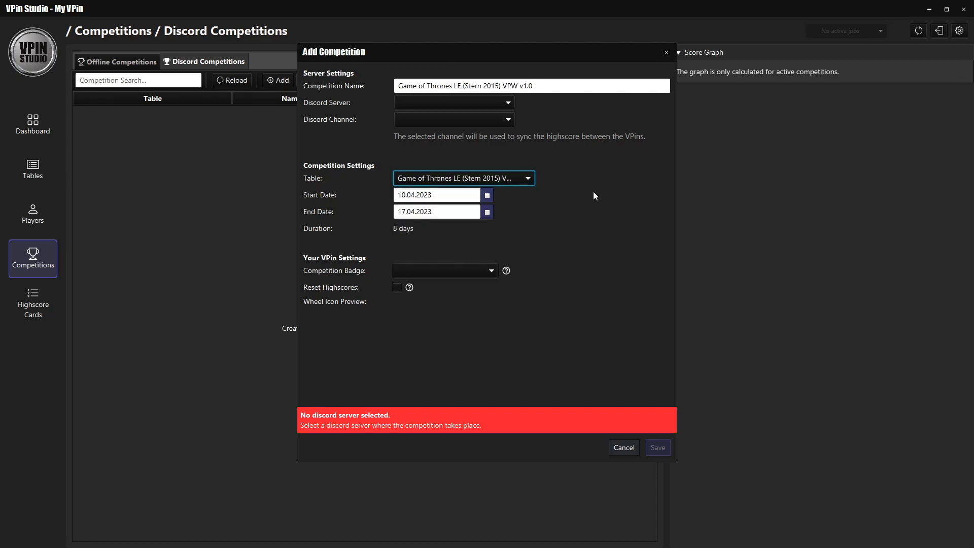
Set the competition's Discord server to VPin Studio and its channel to online-competitions.
{"action": "left_click", "coordinate": [486, 107]}
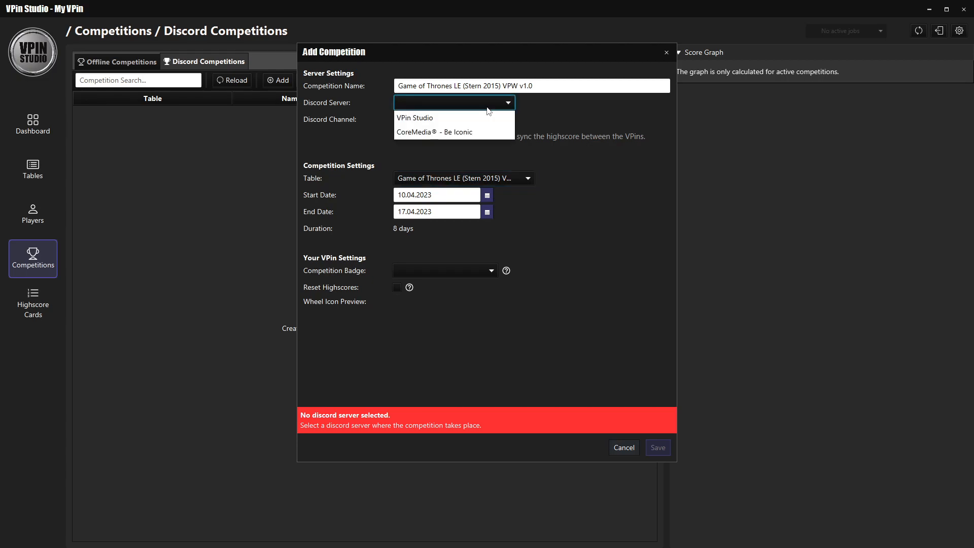
{"action": "left_click", "coordinate": [483, 119]}
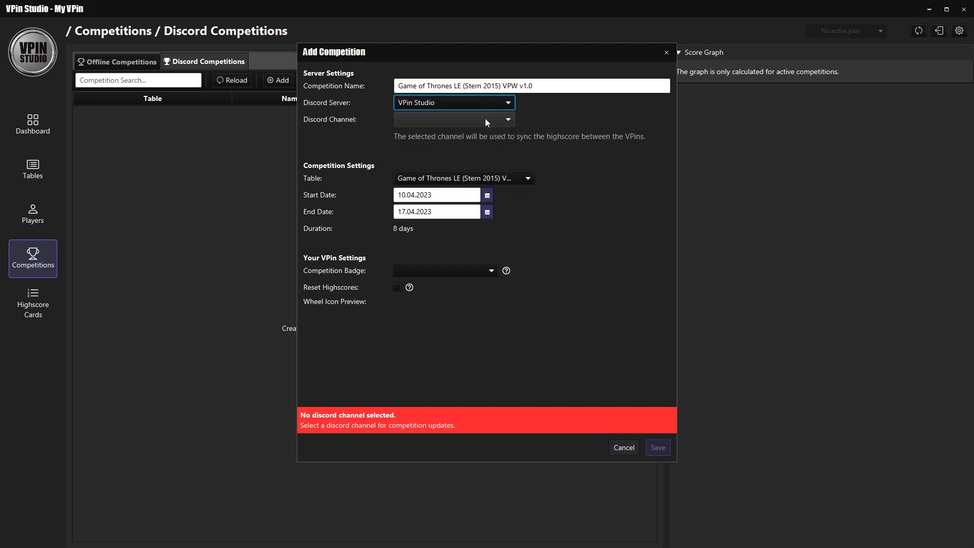
{"action": "left_click", "coordinate": [485, 119]}
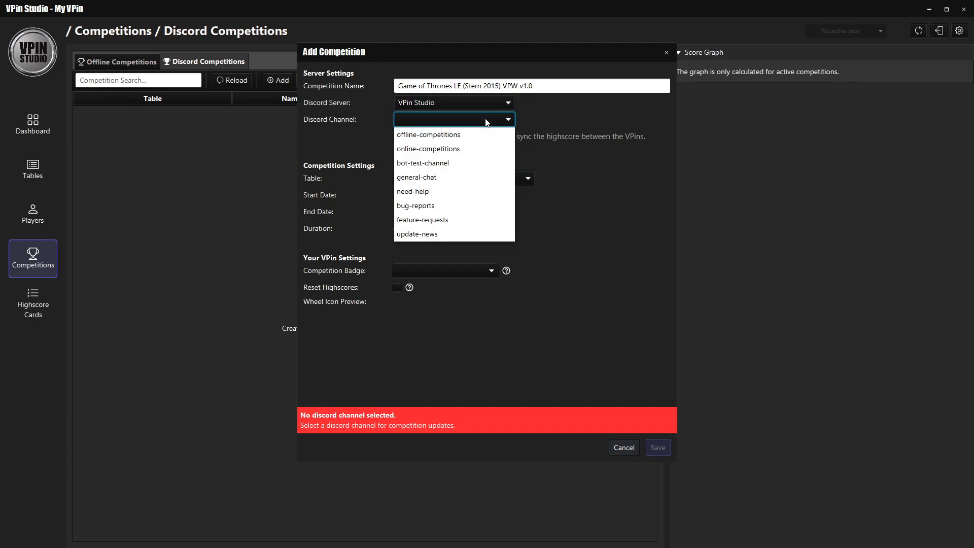
{"action": "left_click", "coordinate": [461, 150]}
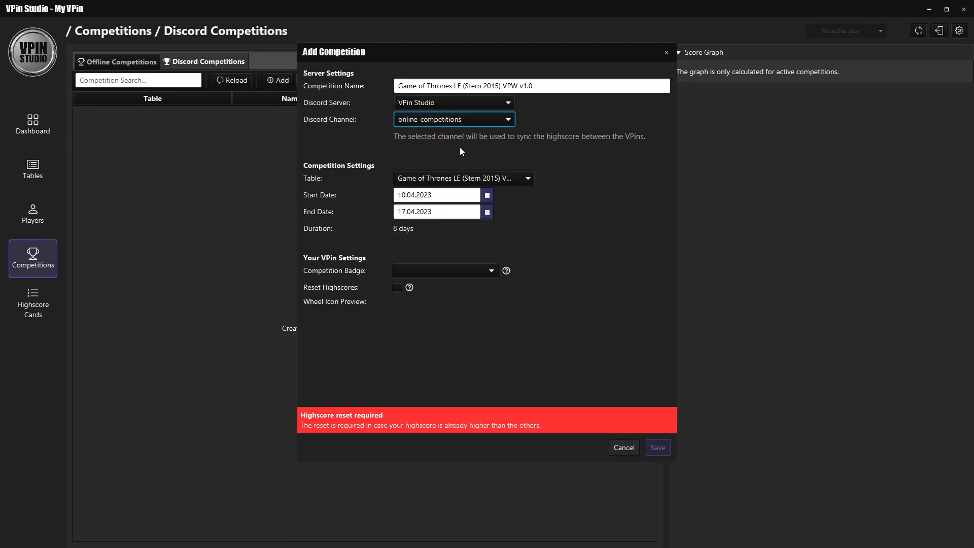
Enable the highscore reset for the new competition and save it.
{"action": "left_click", "coordinate": [396, 287]}
{"action": "left_click", "coordinate": [396, 288]}
{"action": "left_click", "coordinate": [397, 288]}
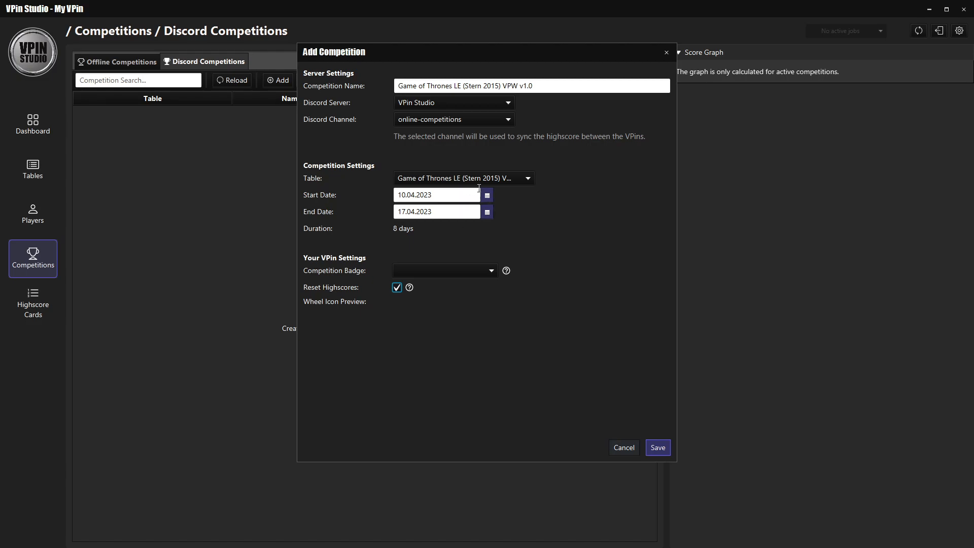
{"action": "left_click", "coordinate": [658, 447]}
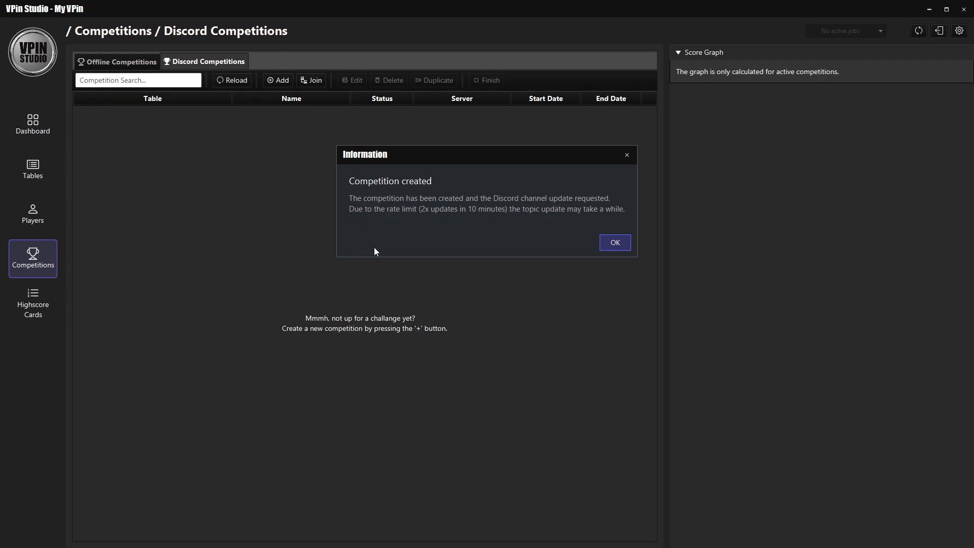
Switch to Discord and open the online-competitions channel of the VPin Studio server.
{"action": "key", "text": "alt+Tab"}
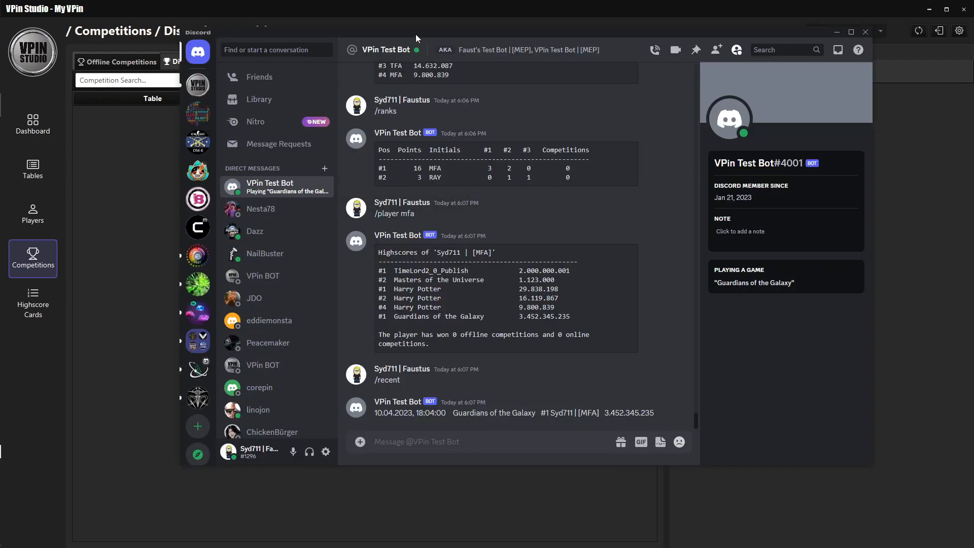
{"action": "left_click_drag", "start_coordinate": [415, 35], "coordinate": [436, 71]}
{"action": "left_click", "coordinate": [226, 123]}
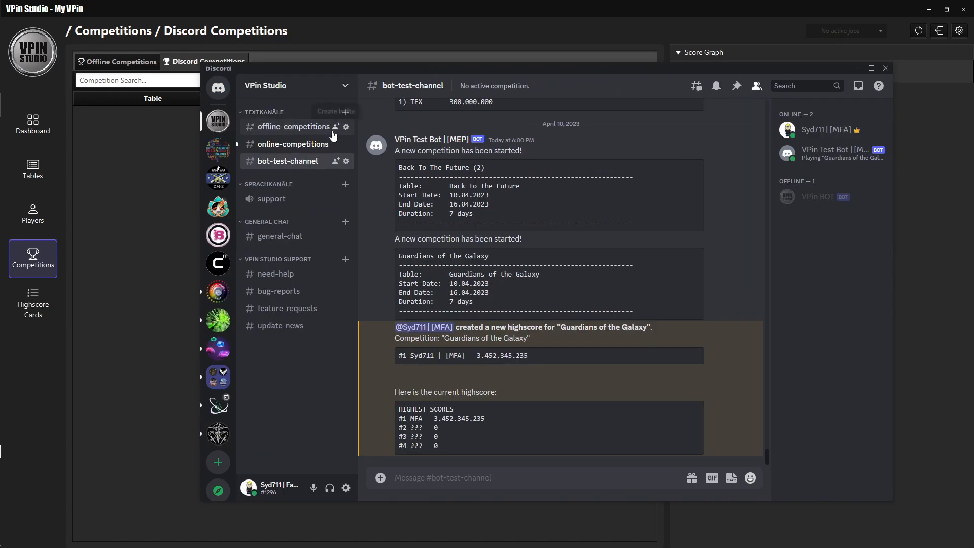
{"action": "left_click", "coordinate": [311, 146]}
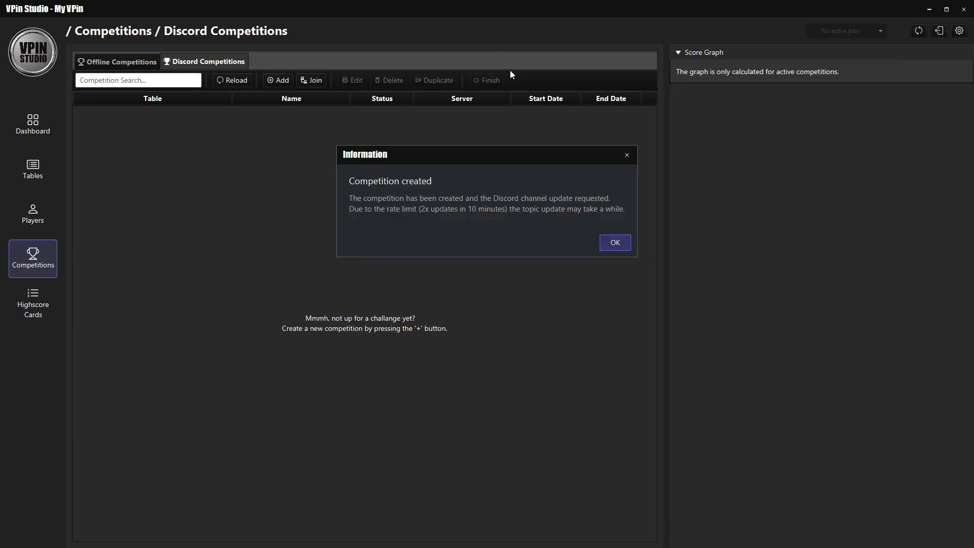
Acknowledge the competition's creation in VPin Studio and check the bot's announcement in Discord's online-competitions channel.
{"action": "left_click", "coordinate": [617, 244]}
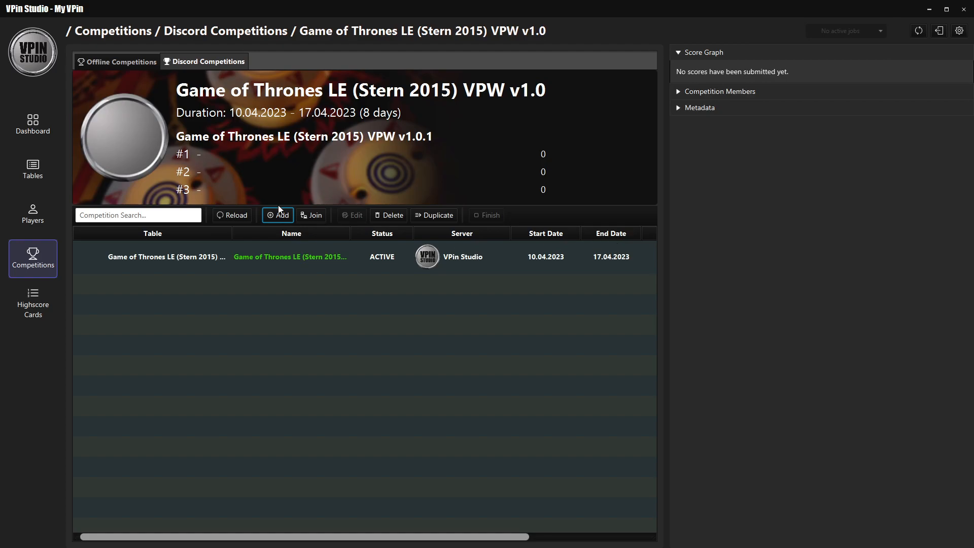
{"action": "key", "text": "alt+Tab"}
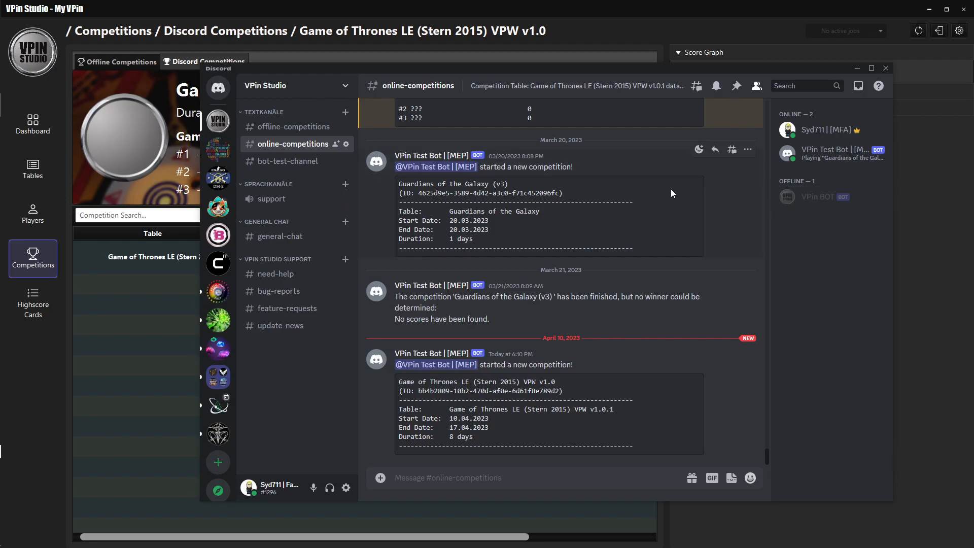
{"action": "left_click", "coordinate": [407, 11]}
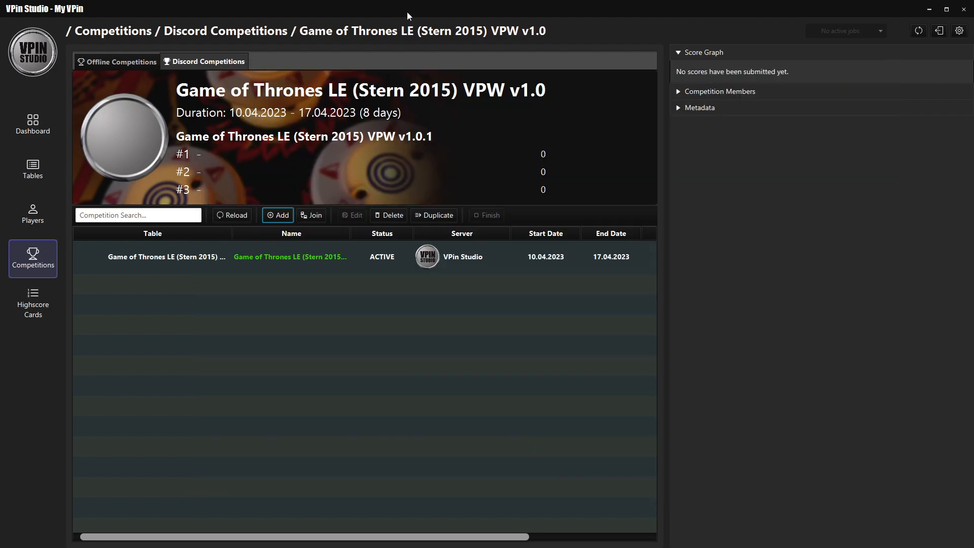
Try to join a competition from the online-competitions channel of the VPin Studio Discord server.
{"action": "left_click", "coordinate": [315, 217]}
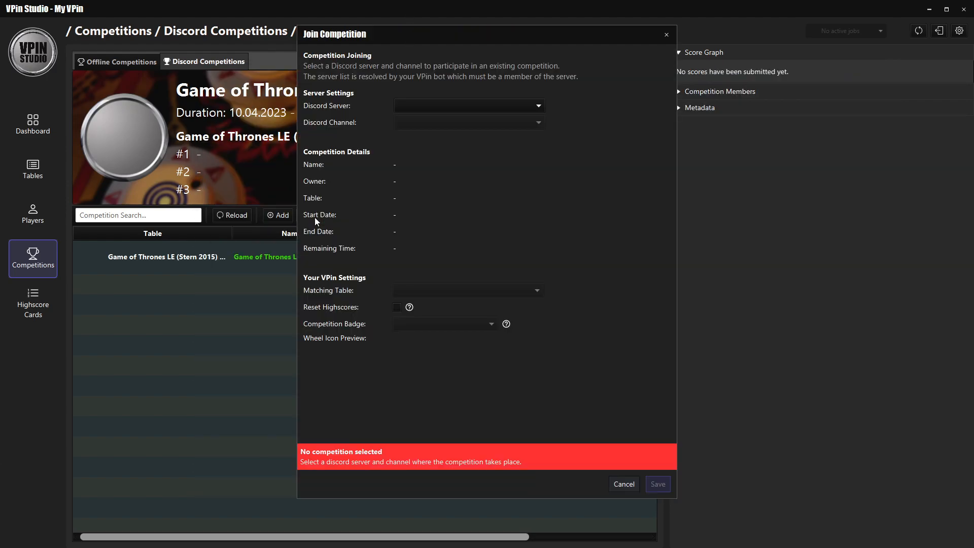
{"action": "left_click", "coordinate": [454, 104]}
{"action": "left_click", "coordinate": [461, 121]}
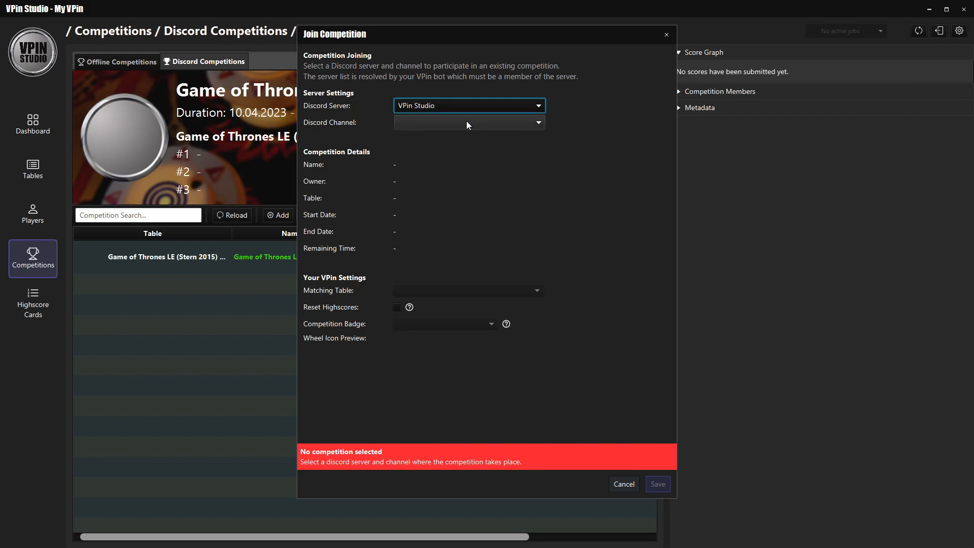
{"action": "left_click", "coordinate": [484, 124]}
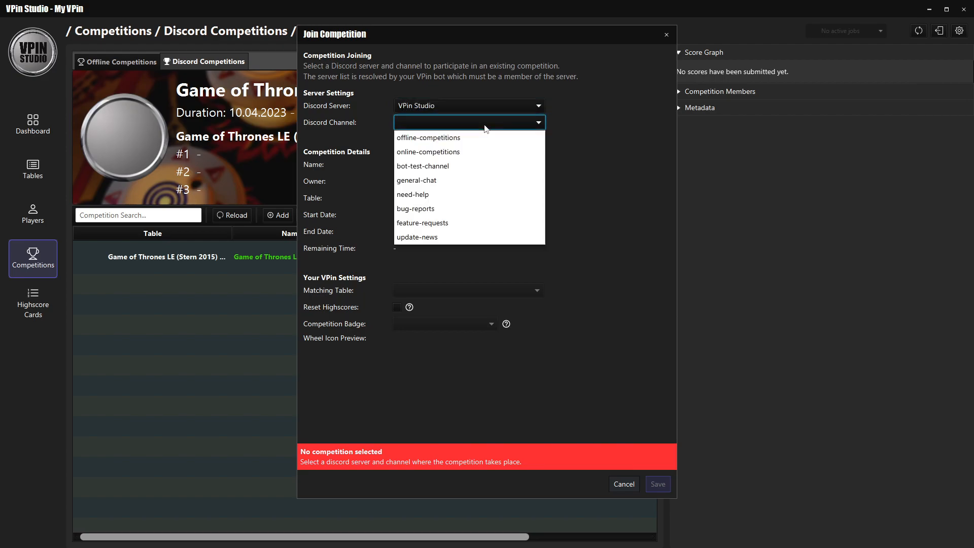
{"action": "left_click", "coordinate": [472, 152]}
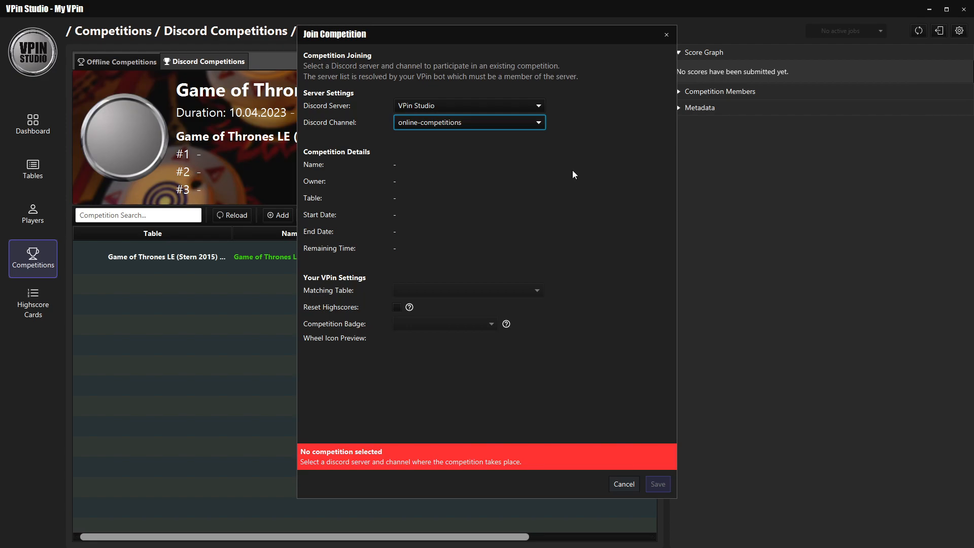
{"action": "left_click", "coordinate": [633, 490]}
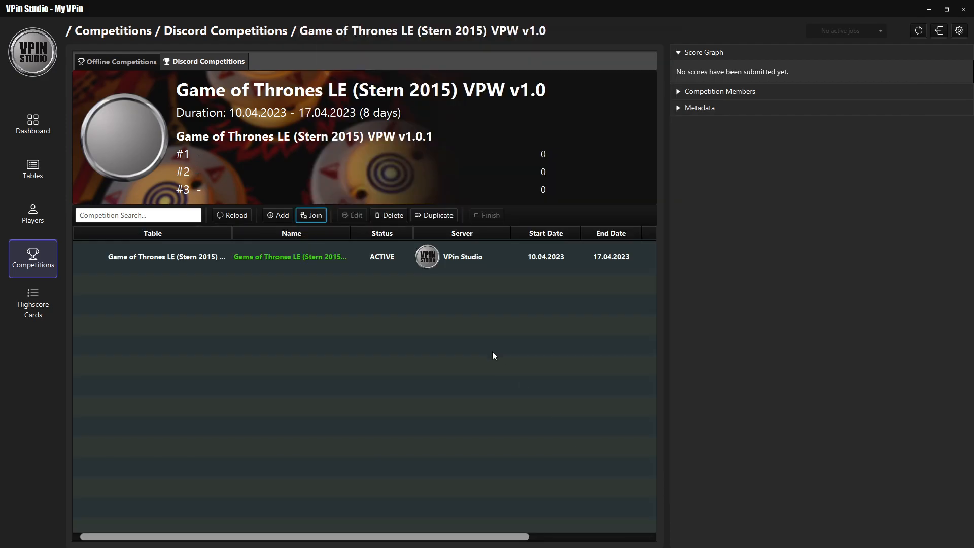
Examine the metadata and the member list of the Game of Thrones Discord competition.
{"action": "left_click", "coordinate": [170, 537]}
{"action": "left_click", "coordinate": [707, 92]}
{"action": "left_click", "coordinate": [695, 109]}
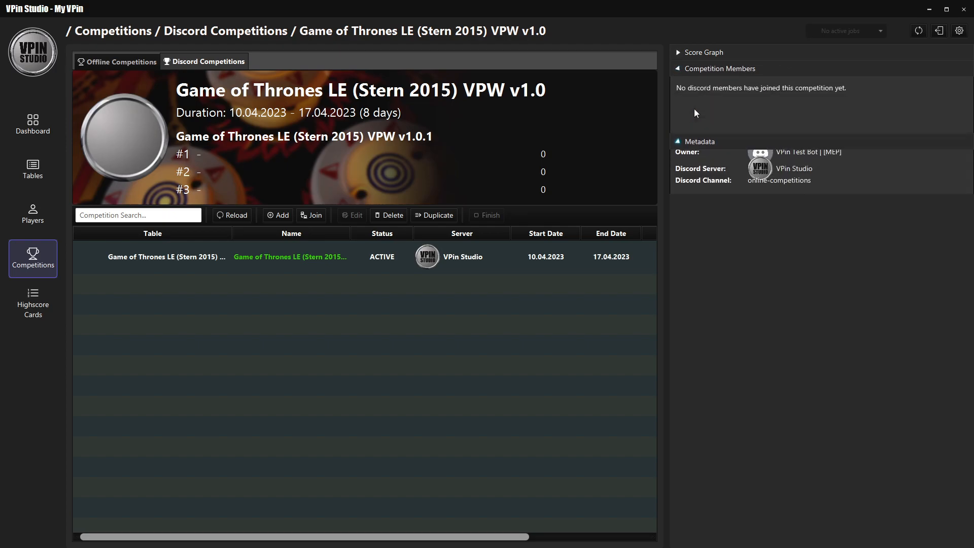
{"action": "left_click", "coordinate": [697, 71]}
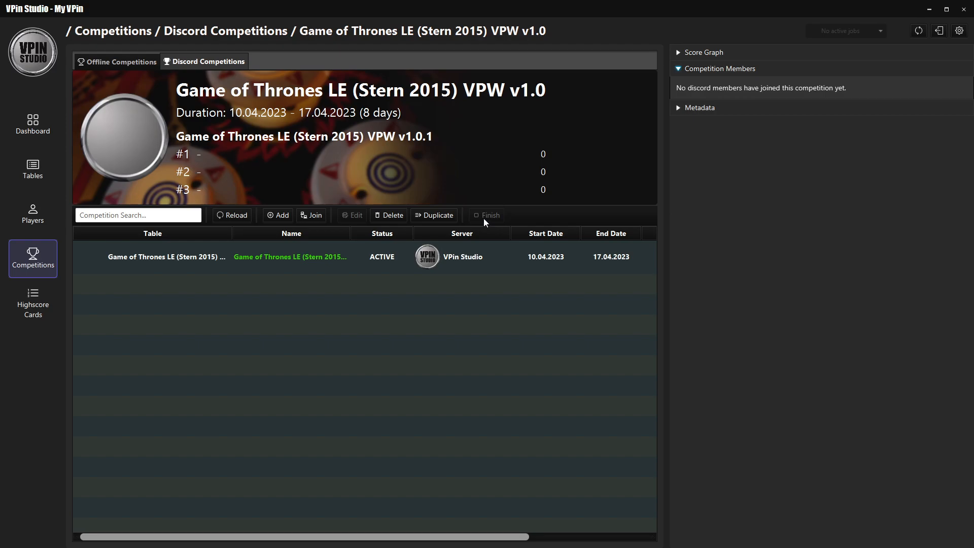
Look at the online-competitions channel in Discord again, and return to the competition in VPin Studio.
{"action": "key", "text": "alt+Tab"}
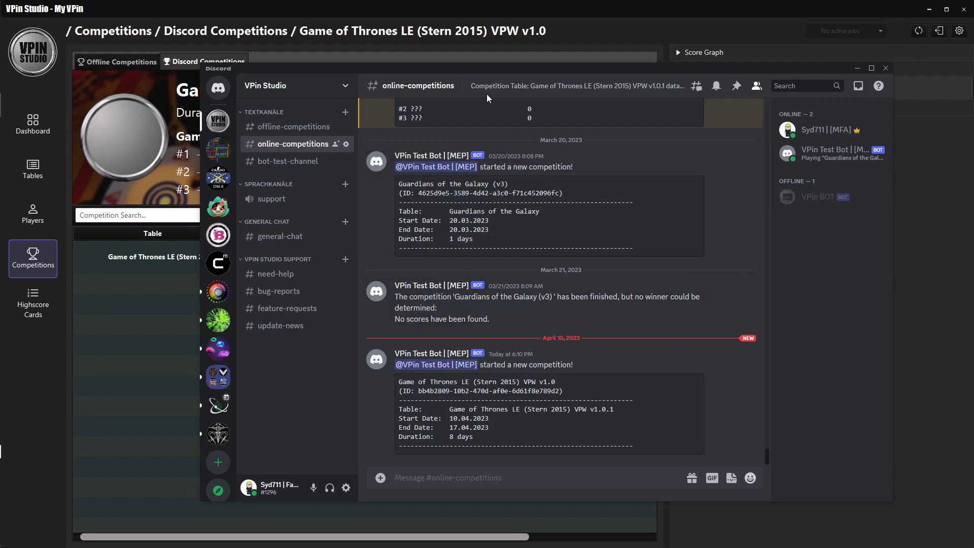
{"action": "left_click_drag", "start_coordinate": [478, 68], "coordinate": [423, 82]}
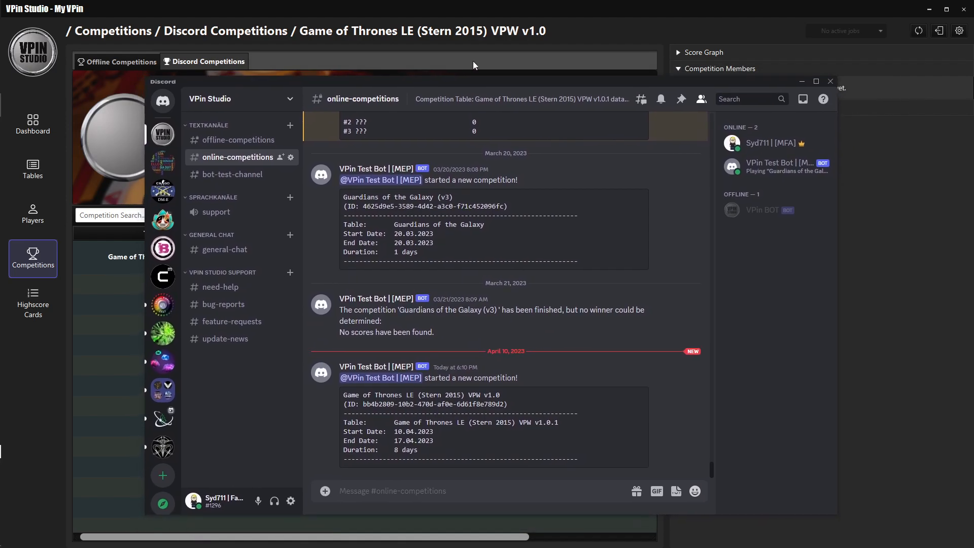
{"action": "left_click", "coordinate": [615, 37]}
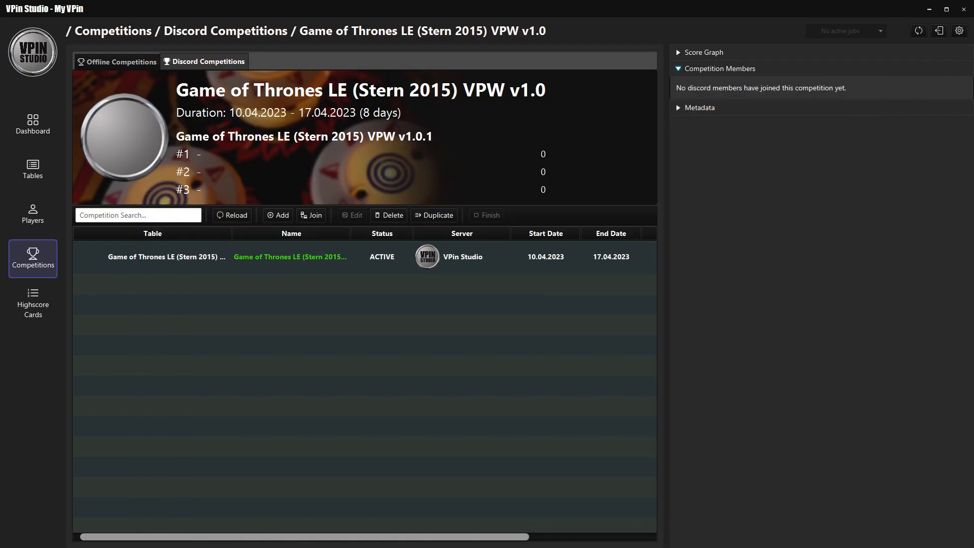